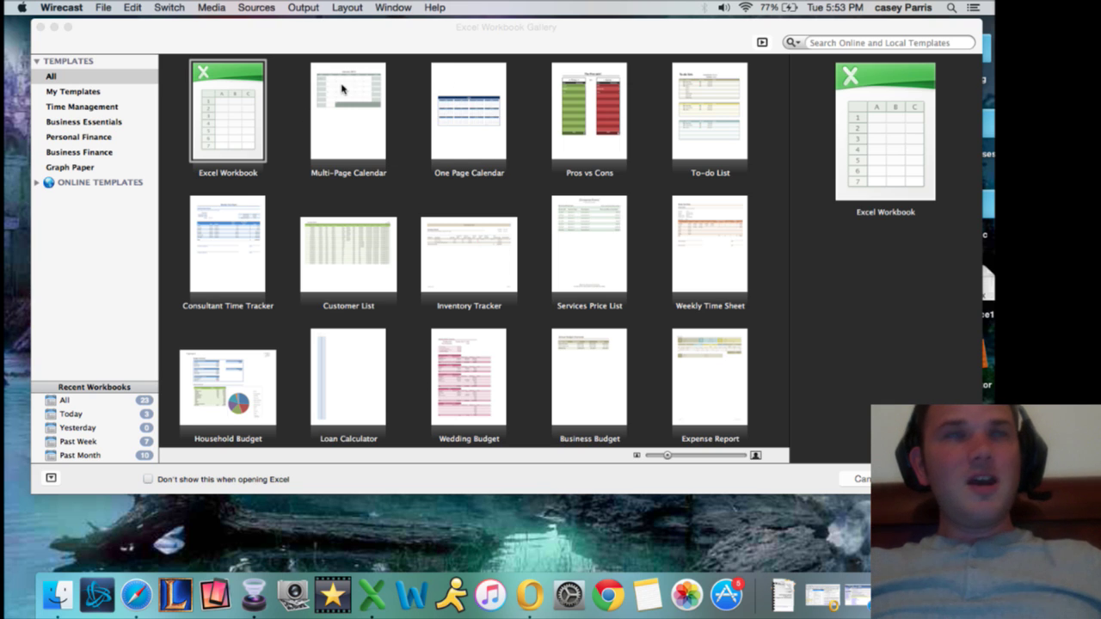
- Open a blank workbook and widen the Excel window so more columns are visible
{"action": "left_click", "coordinate": [228, 106]}
{"action": "double_click", "coordinate": [228, 107]}
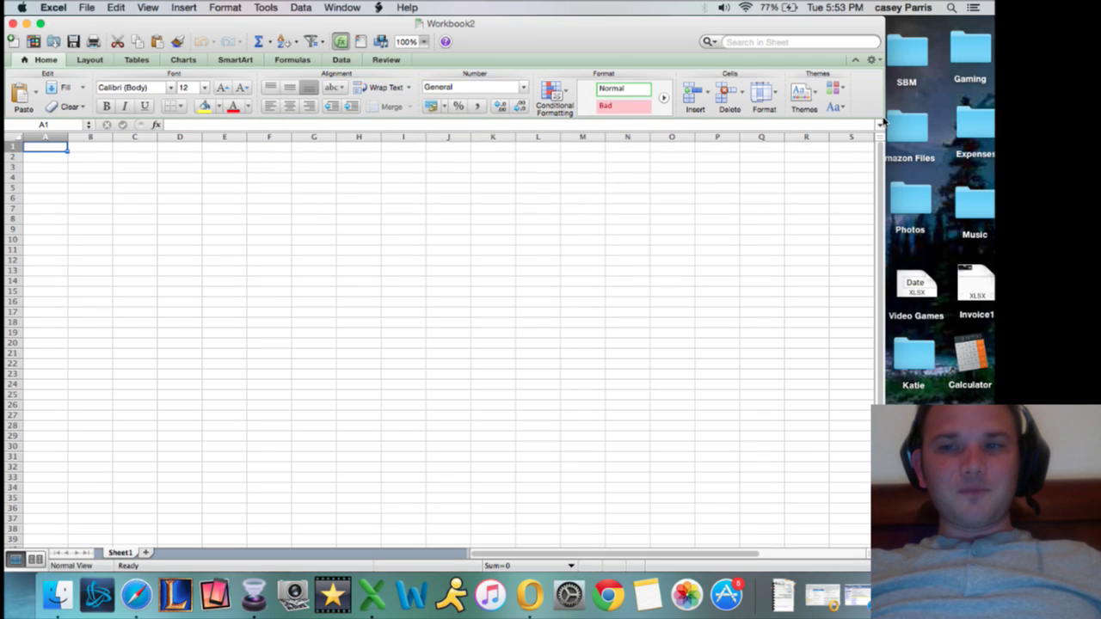
{"action": "left_click_drag", "start_coordinate": [887, 120], "coordinate": [994, 120]}
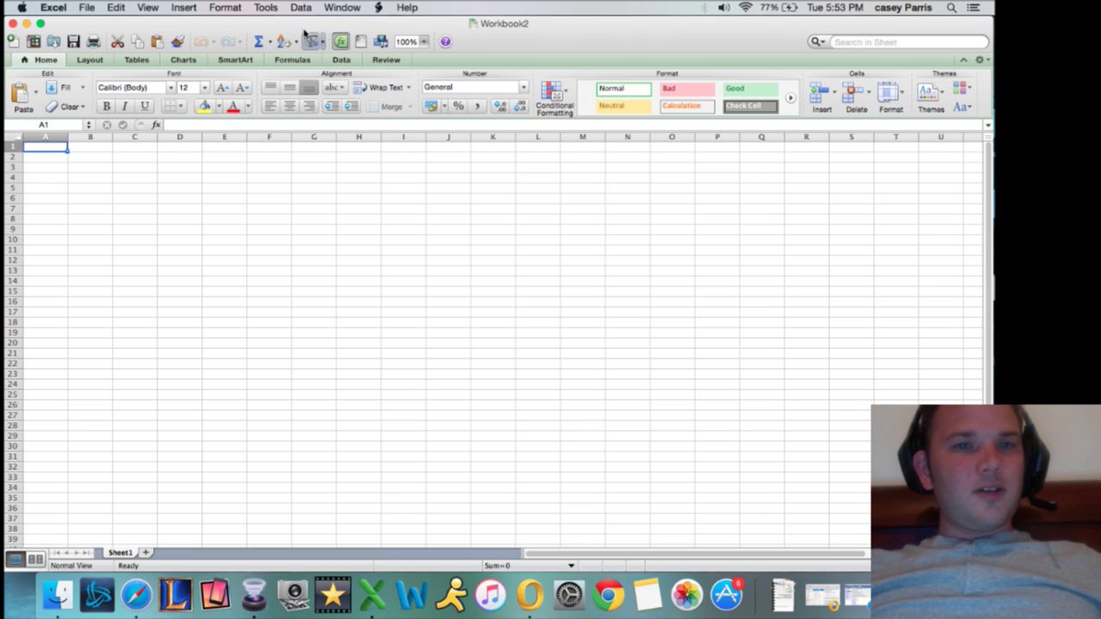
{"action": "left_click_drag", "start_coordinate": [313, 39], "coordinate": [307, 37]}
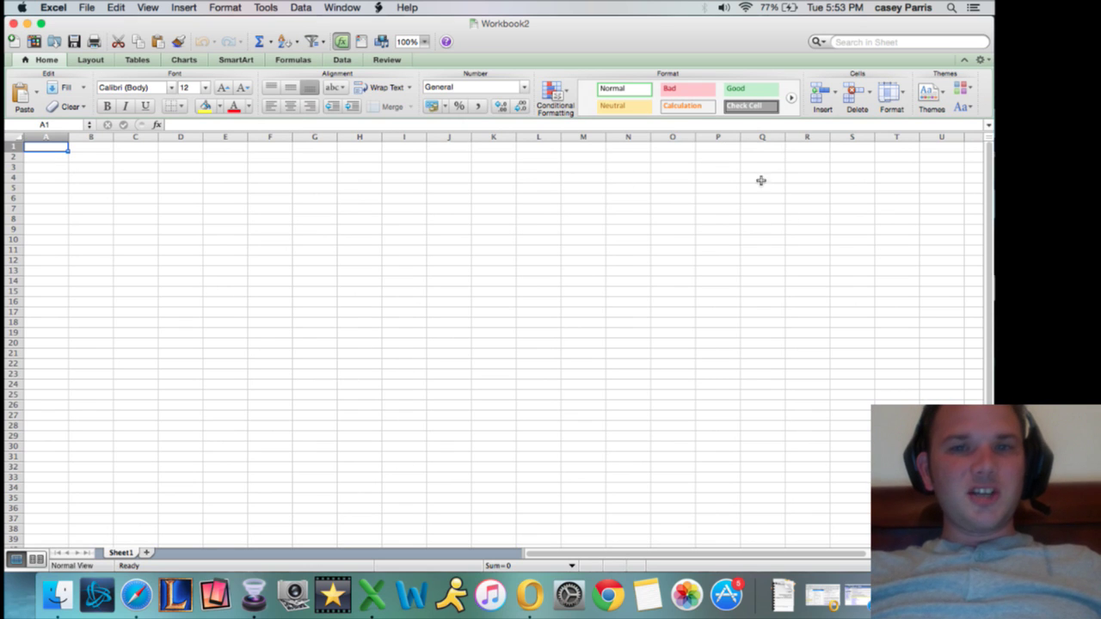
{"action": "left_click", "coordinate": [89, 8]}
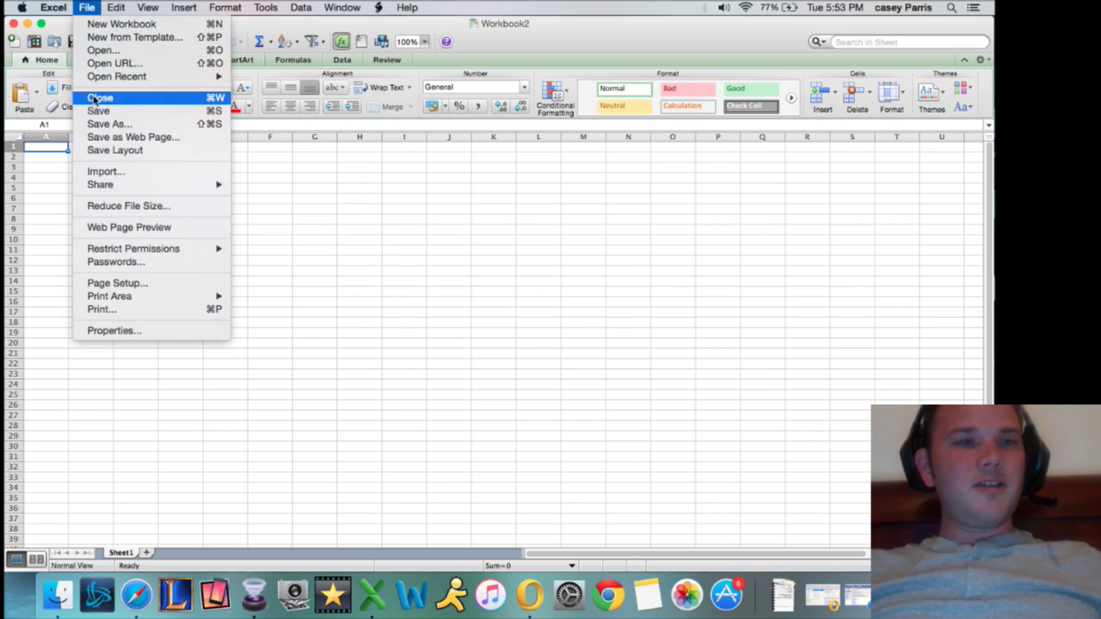
{"action": "left_click", "coordinate": [467, 240]}
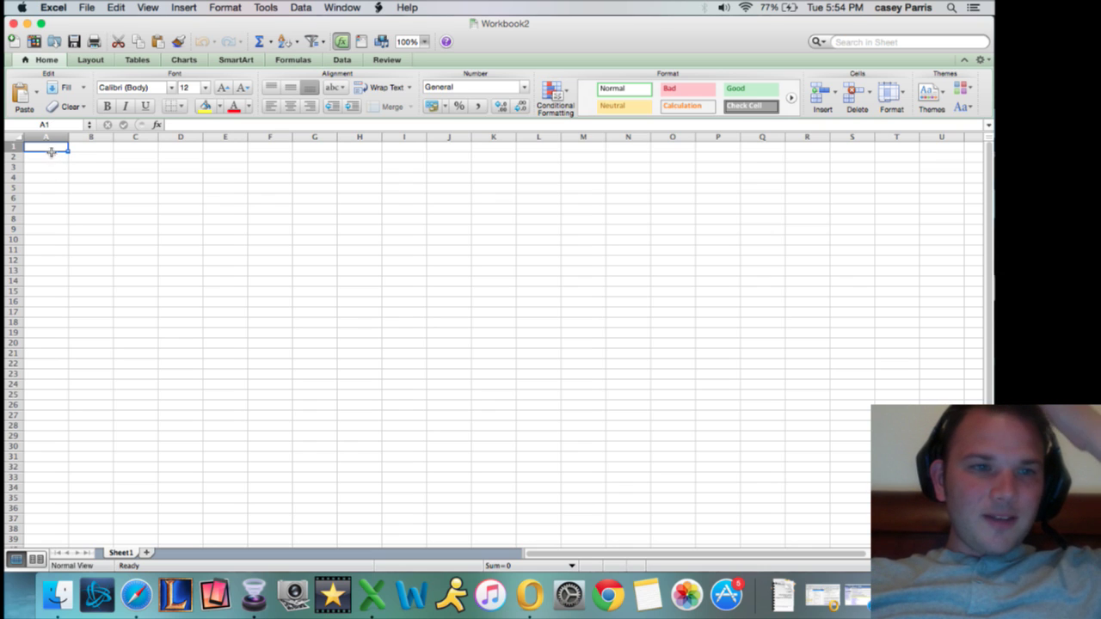
{"action": "key", "text": "Right"}
{"action": "key", "text": "Right"}
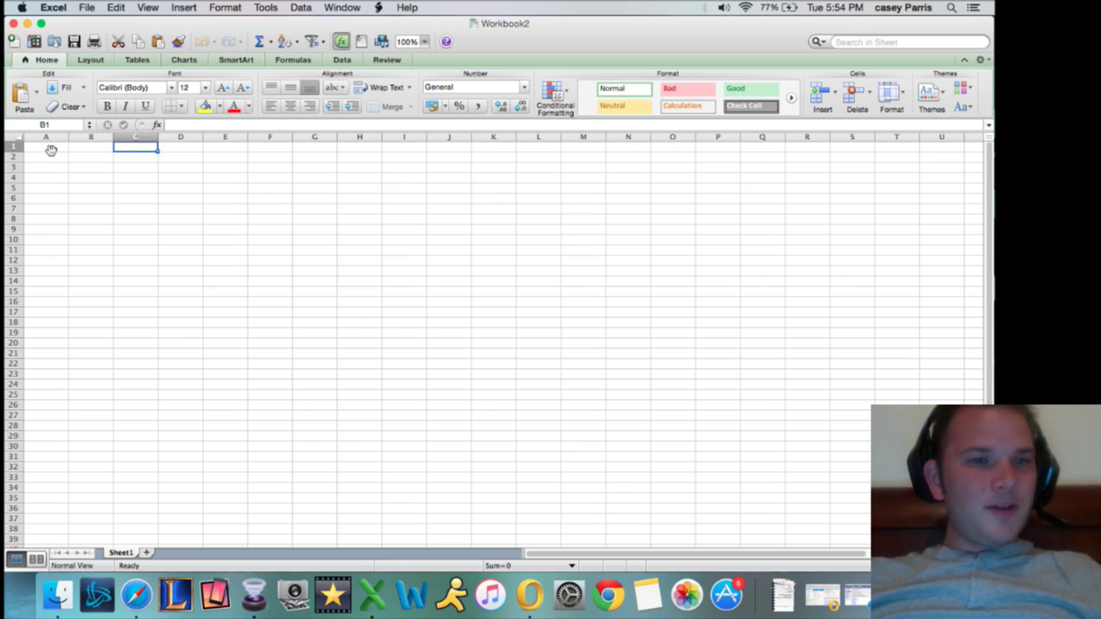
{"action": "key", "text": "Left"}
{"action": "key", "text": "Left"}
{"action": "key", "text": "Down"}
{"action": "key", "text": "Down"}
{"action": "key", "text": "Down"}
{"action": "key", "text": "Right"}
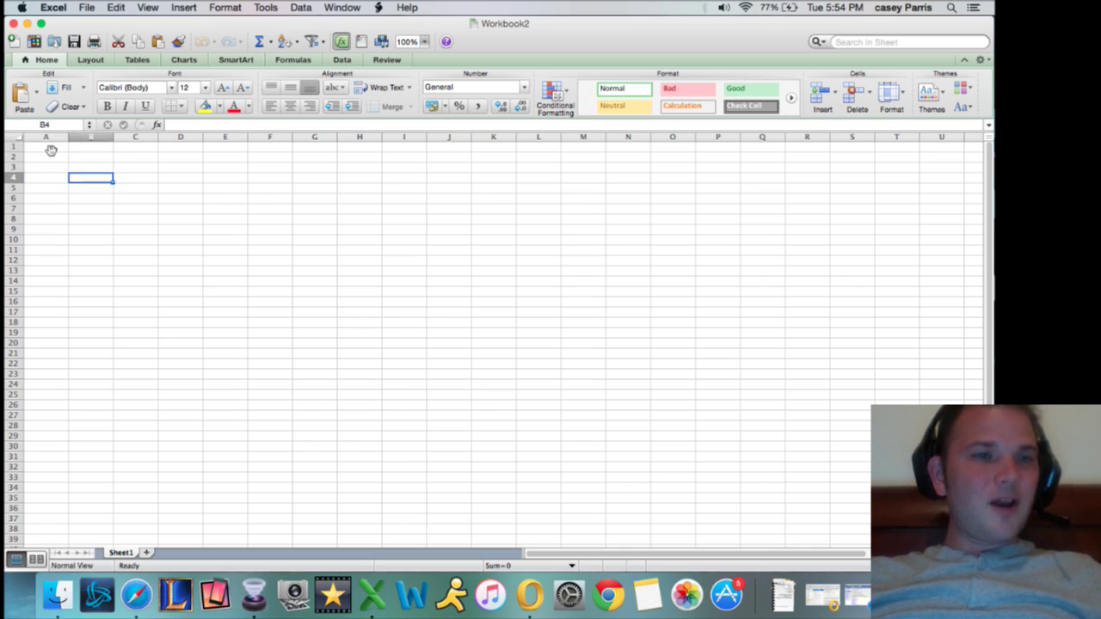
{"action": "key", "text": "Left"}
{"action": "key", "text": "Up"}
{"action": "key", "text": "Right"}
{"action": "key", "text": "Left"}
{"action": "key", "text": "Right"}
{"action": "key", "text": "Down"}
{"action": "key", "text": "Left"}
{"action": "key", "text": "Up"}
{"action": "key", "text": "Right"}
{"action": "key", "text": "Left"}
{"action": "key", "text": "Down"}
{"action": "key", "text": "Right"}
{"action": "key", "text": "Left"}
{"action": "key", "text": "Up"}
{"action": "key", "text": "Right"}
{"action": "key", "text": "Left"}
{"action": "key", "text": "Down"}
{"action": "key", "text": "Up"}
{"action": "key", "text": "Up"}
{"action": "key", "text": "Up"}
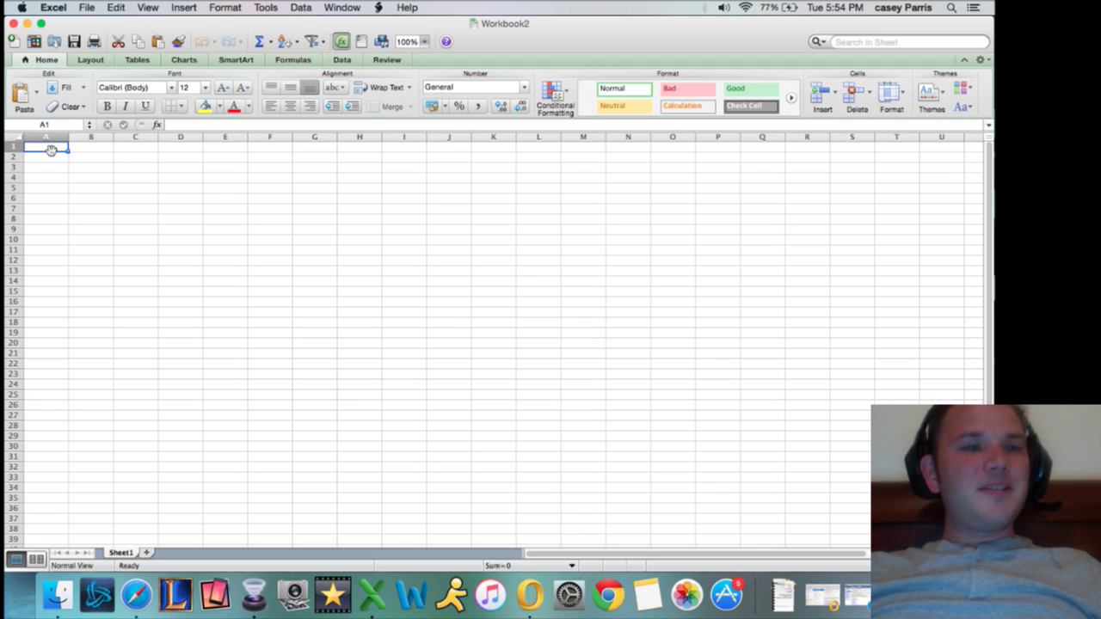
{"action": "key", "text": "Down"}
{"action": "key", "text": "Down"}
{"action": "key", "text": "Down"}
{"action": "key", "text": "Up"}
{"action": "key", "text": "Up"}
{"action": "key", "text": "Up"}
{"action": "key", "text": "Right"}
{"action": "key", "text": "Right"}
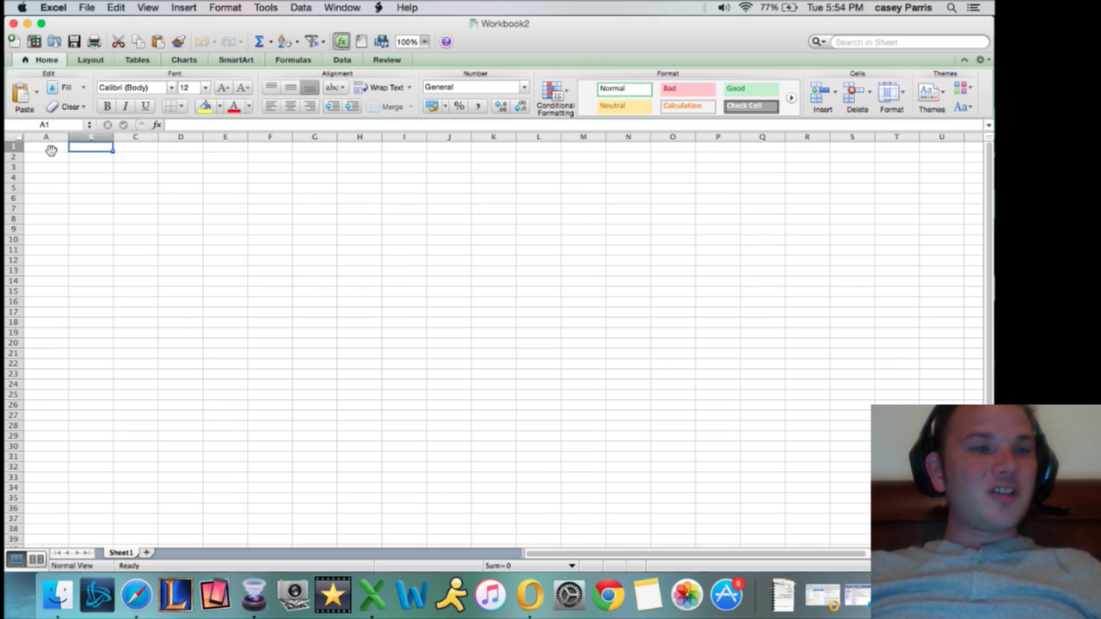
{"action": "key", "text": "Left"}
{"action": "key", "text": "Left"}
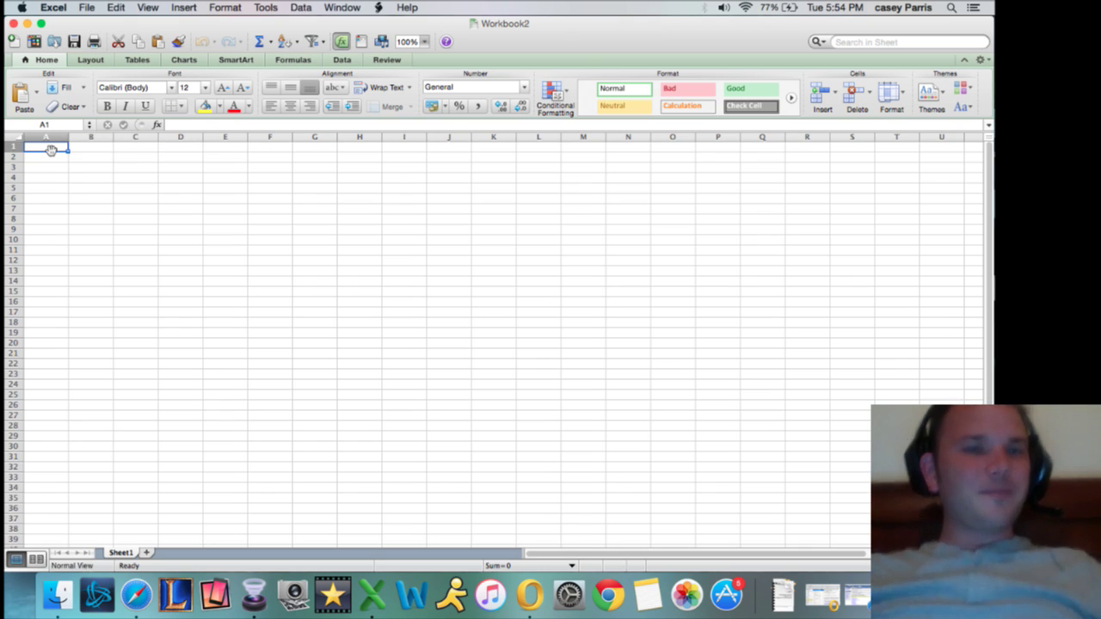
{"action": "key", "text": "Right"}
{"action": "key", "text": "Left"}
{"action": "key", "text": "Down"}
{"action": "key", "text": "Down"}
{"action": "key", "text": "Up"}
{"action": "key", "text": "Up"}
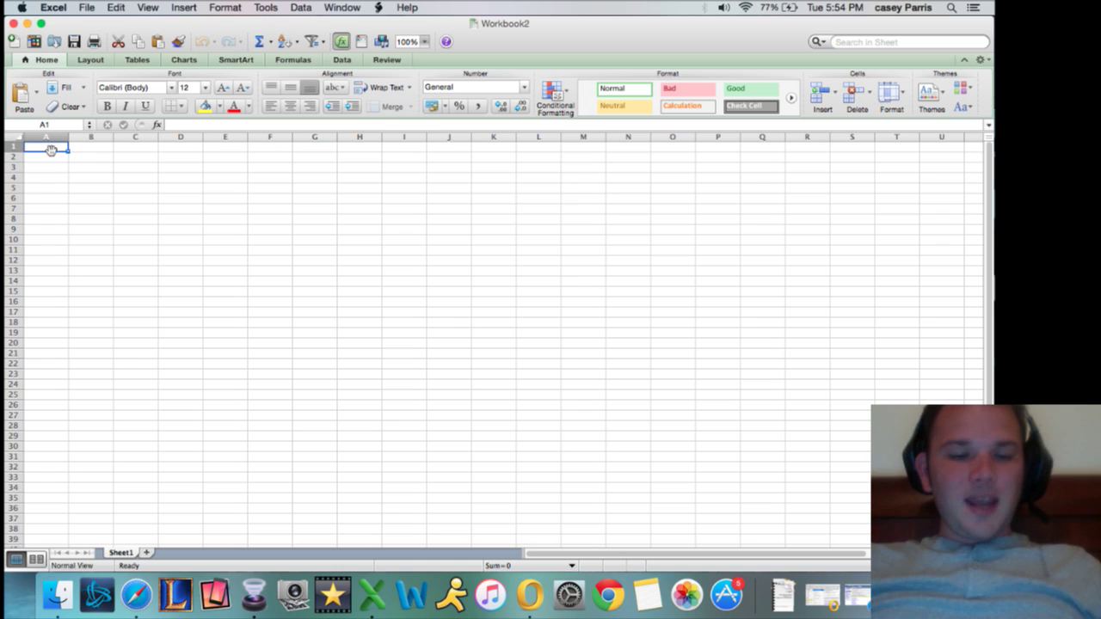
- Type the heading 'Date Of purchase' in A1 and widen column A to fit it
{"action": "type", "text": "D"}
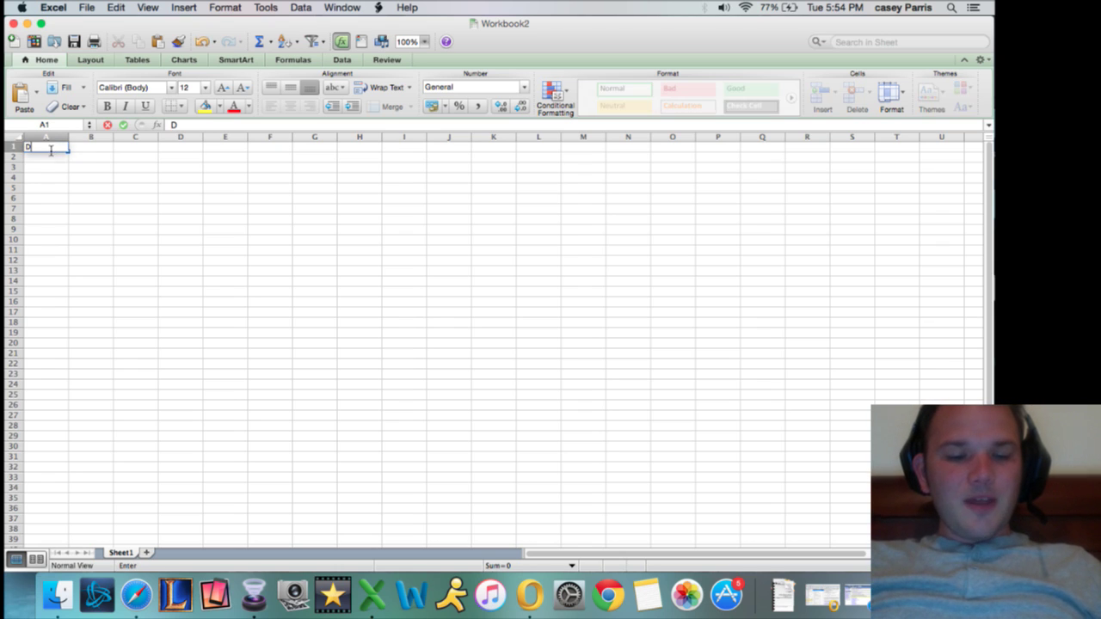
{"action": "type", "text": "ate Of prov"}
{"action": "key", "text": "BackSpace"}
{"action": "key", "text": "BackSpace"}
{"action": "type", "text": "urchase"}
{"action": "key", "text": "Return"}
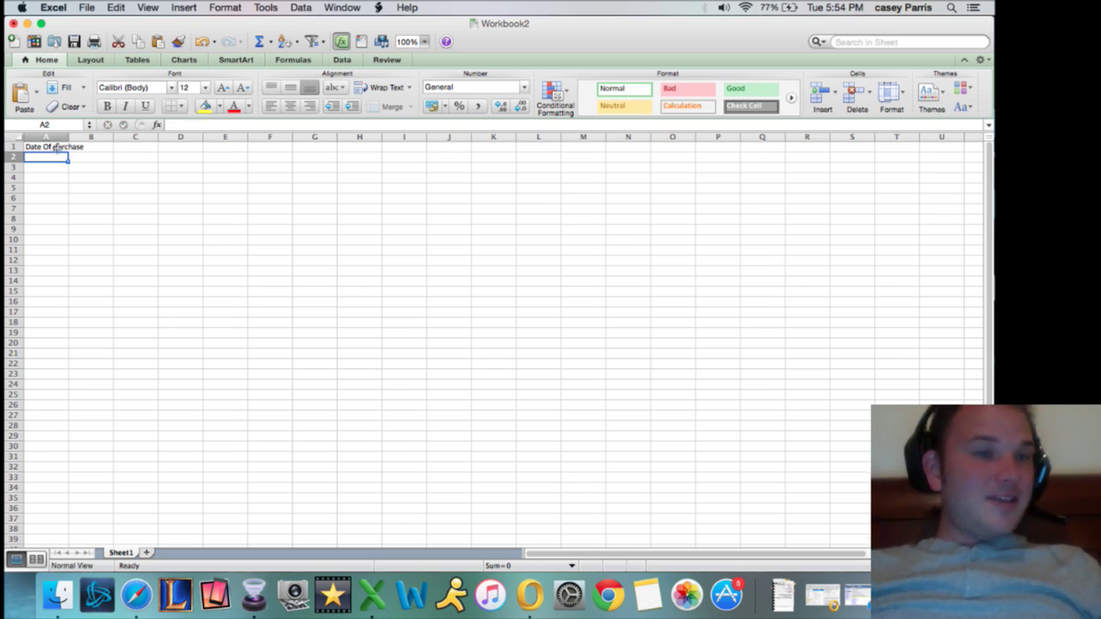
{"action": "left_click_drag", "start_coordinate": [69, 137], "coordinate": [97, 138]}
{"action": "left_click", "coordinate": [62, 148]}
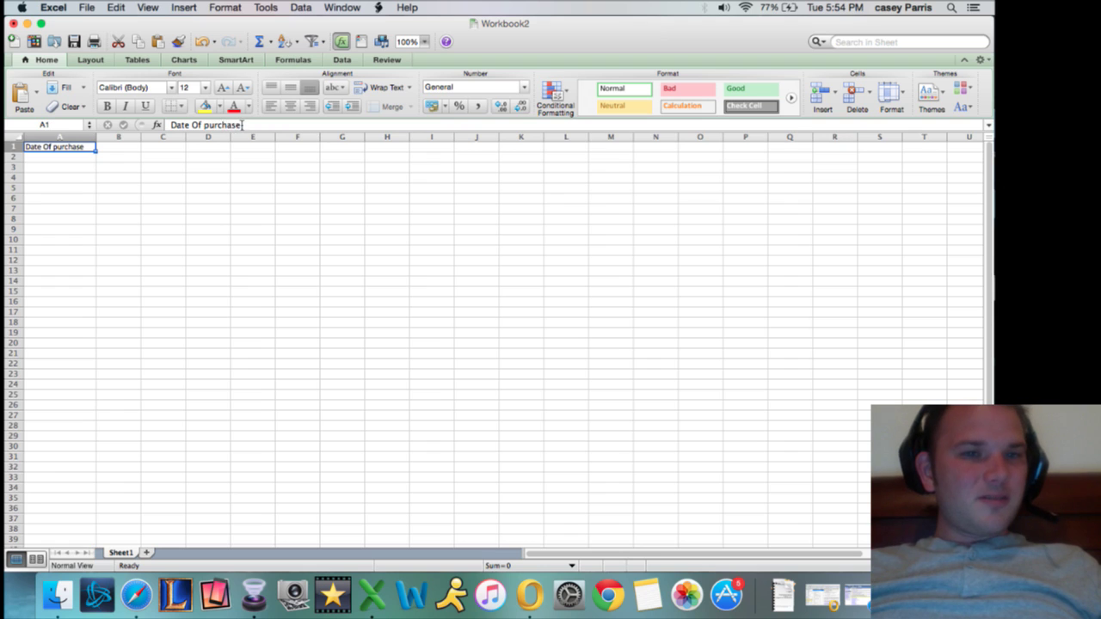
{"action": "left_click", "coordinate": [176, 125]}
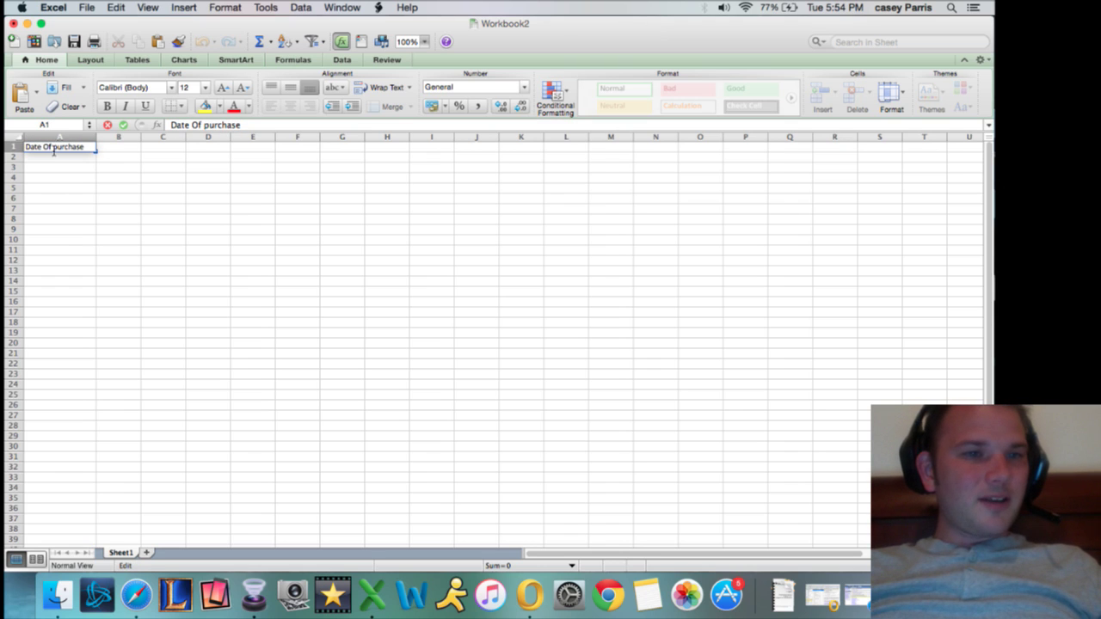
{"action": "key", "text": "Return"}
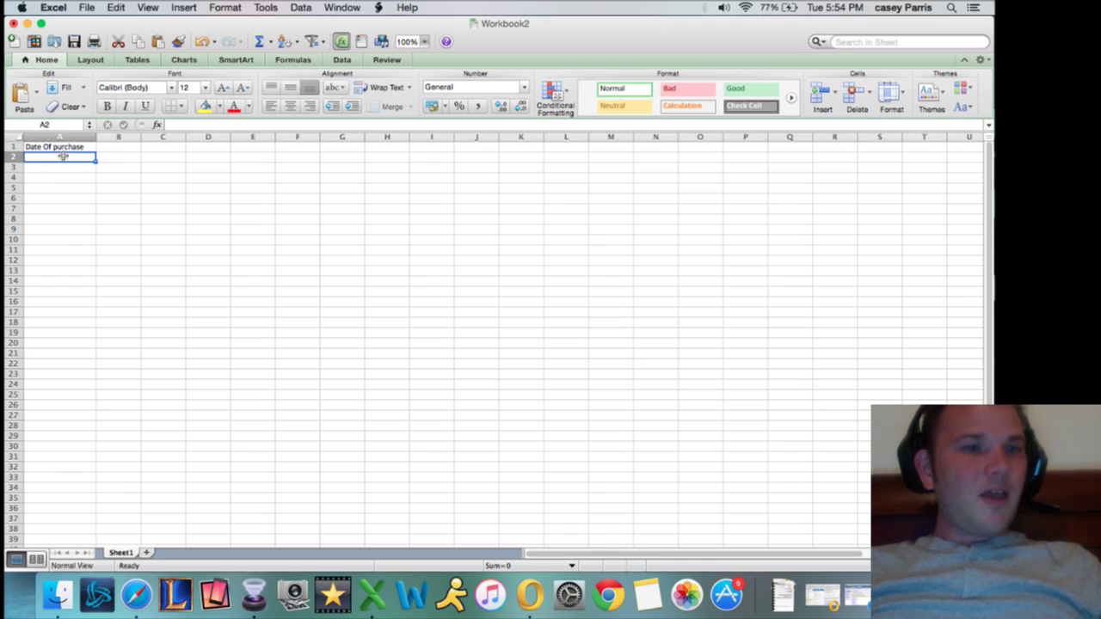
- Enter the date 1-1-2015 in cell A4
{"action": "key", "text": "Return"}
{"action": "key", "text": "Up"}
{"action": "key", "text": "Down"}
{"action": "key", "text": "Up"}
{"action": "key", "text": "Down"}
{"action": "key", "text": "Up"}
{"action": "key", "text": "Down"}
{"action": "key", "text": "Down"}
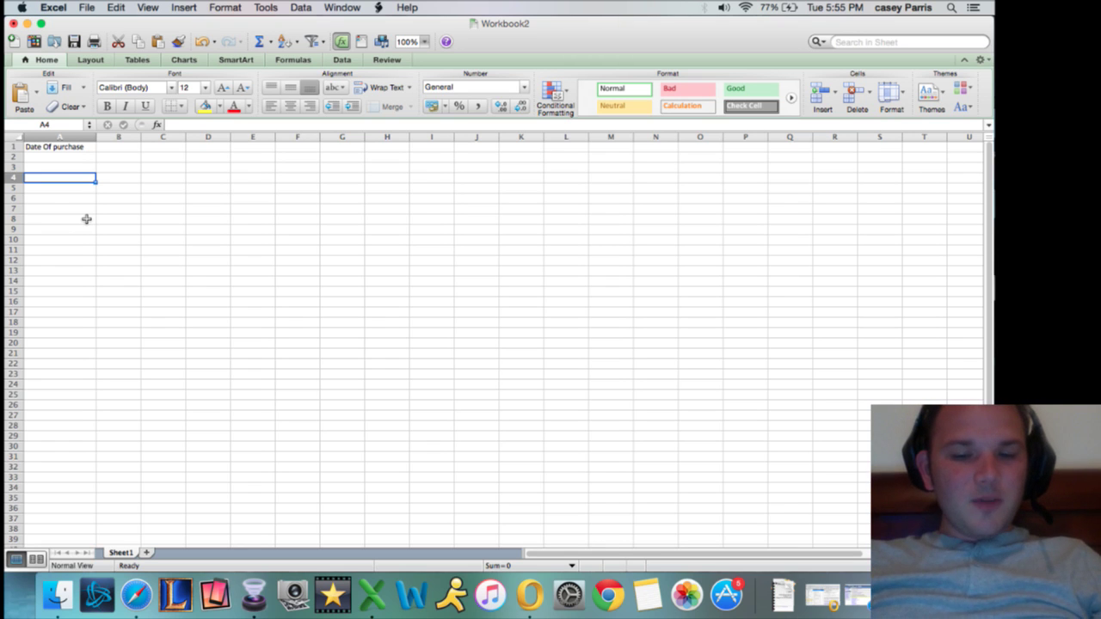
{"action": "type", "text": "1-1-2015"}
{"action": "key", "text": "Return"}
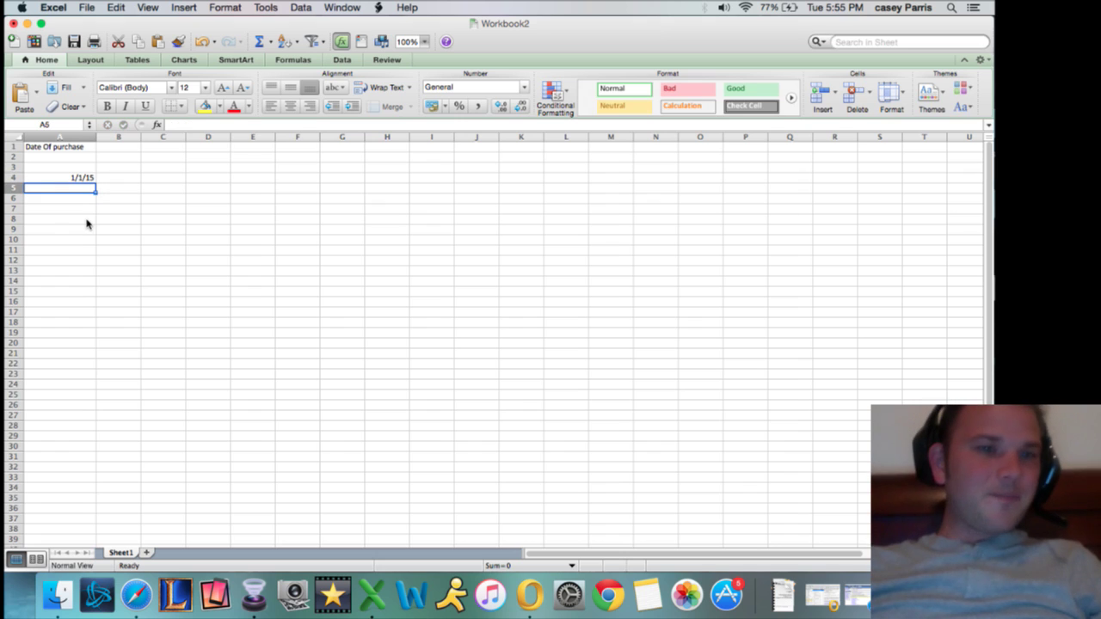
{"action": "key", "text": "Right"}
{"action": "key", "text": "Up"}
{"action": "key", "text": "Up"}
{"action": "key", "text": "Up"}
{"action": "key", "text": "Up"}
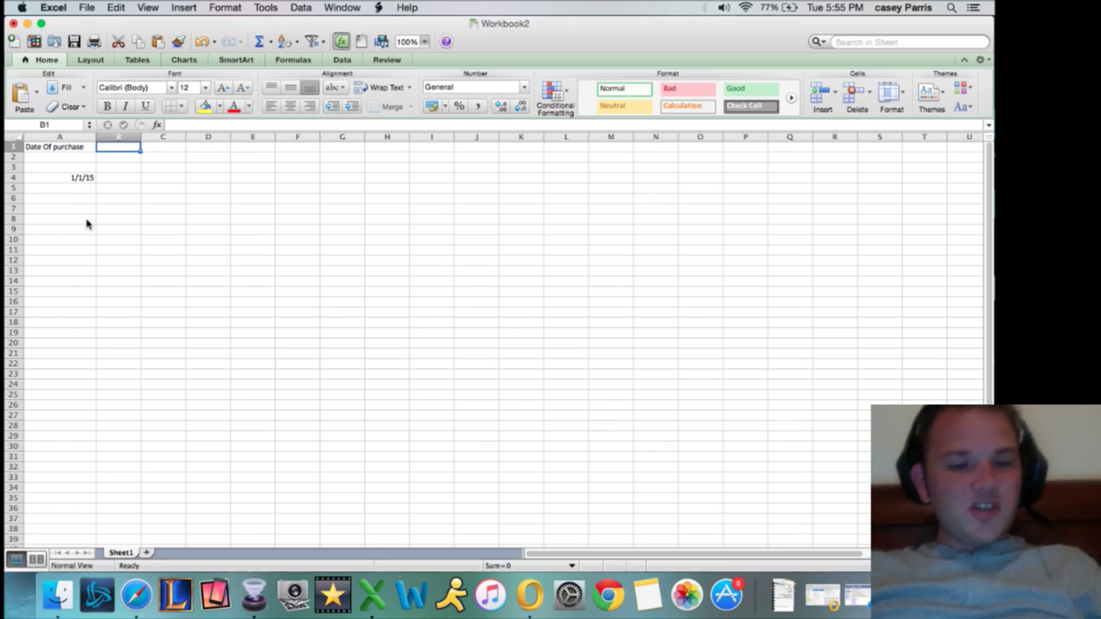
- Add the 'Item Purchased' heading, widen column B, and enter 'Box of 100 Shirts' in B4
{"action": "type", "text": "Item Purchased"}
{"action": "key", "text": "Return"}
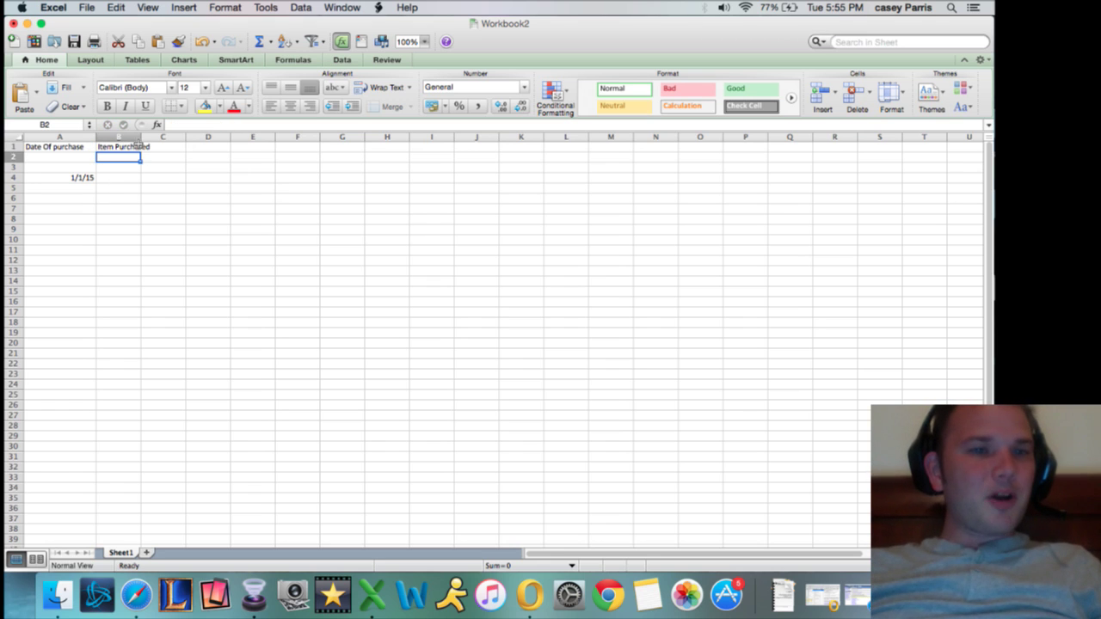
{"action": "left_click_drag", "start_coordinate": [141, 137], "coordinate": [156, 136]}
{"action": "left_click", "coordinate": [125, 177]}
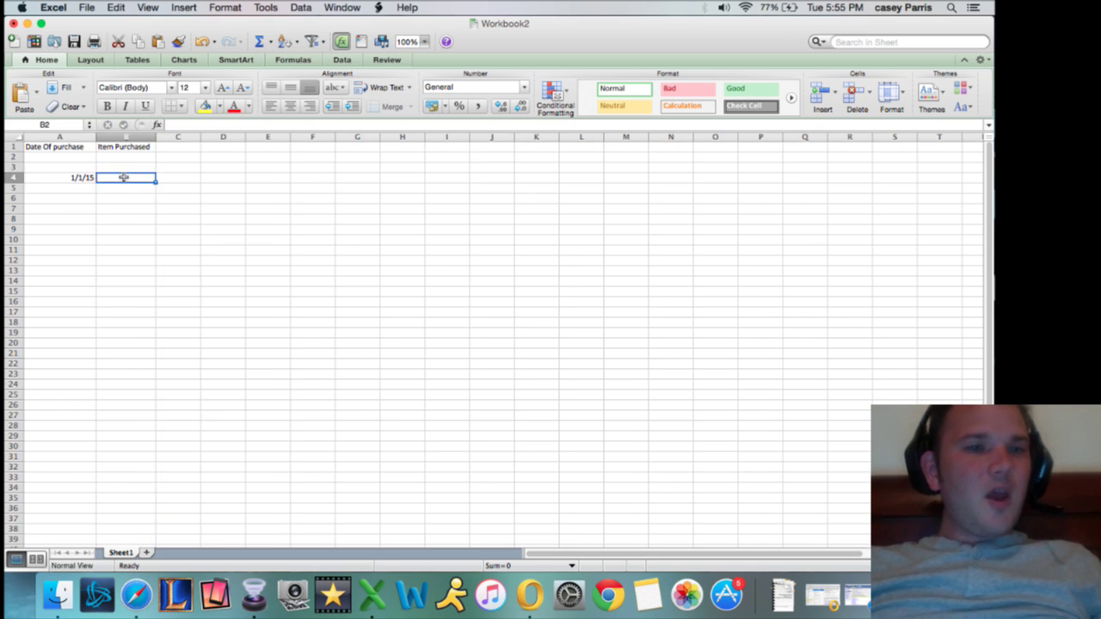
{"action": "type", "text": "Box of 100 Shirts"}
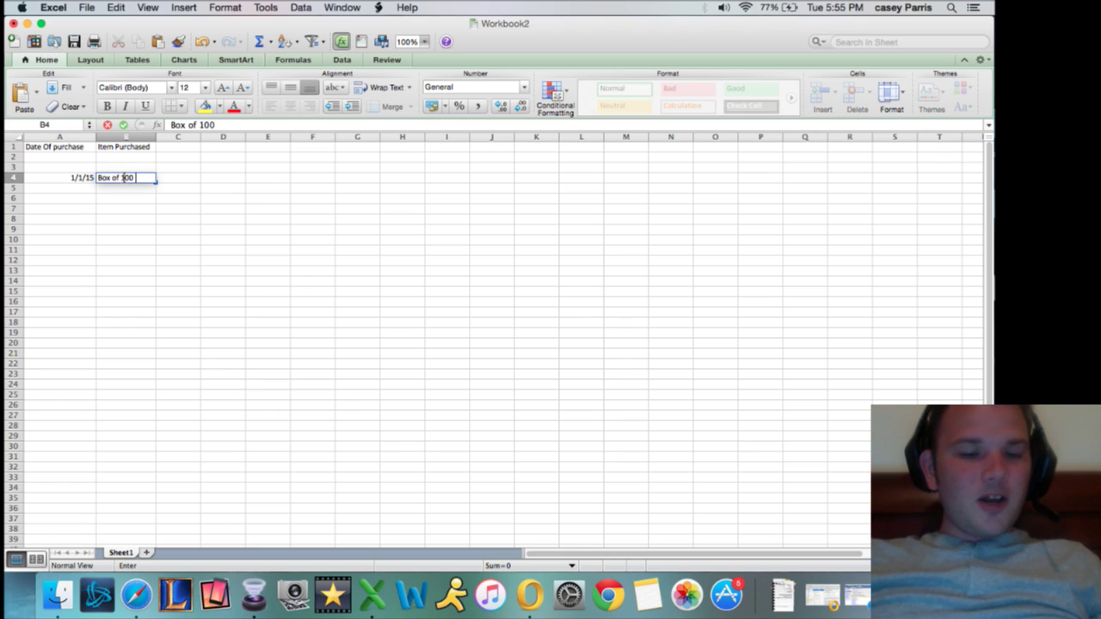
{"action": "key", "text": "Return"}
- Add the 'Price of Purchase' heading in C1, widen column C, and enter $100 in C4
{"action": "left_click", "coordinate": [170, 147]}
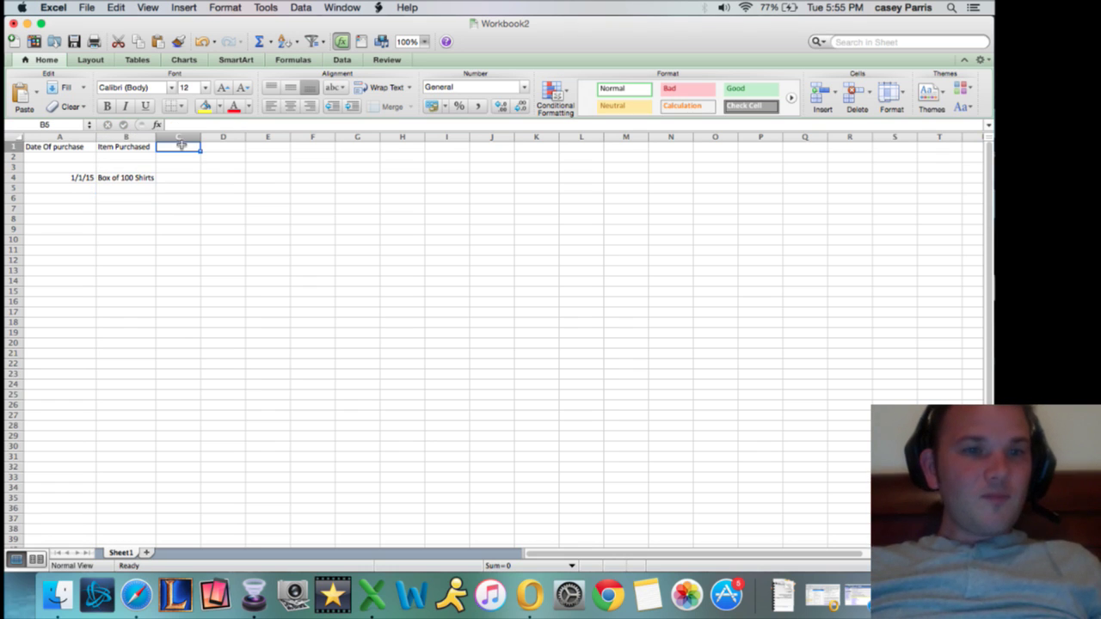
{"action": "type", "text": "Price"}
{"action": "type", "text": " of Puchas"}
{"action": "key", "text": "BackSpace"}
{"action": "key", "text": "BackSpace"}
{"action": "key", "text": "BackSpace"}
{"action": "key", "text": "BackSpace"}
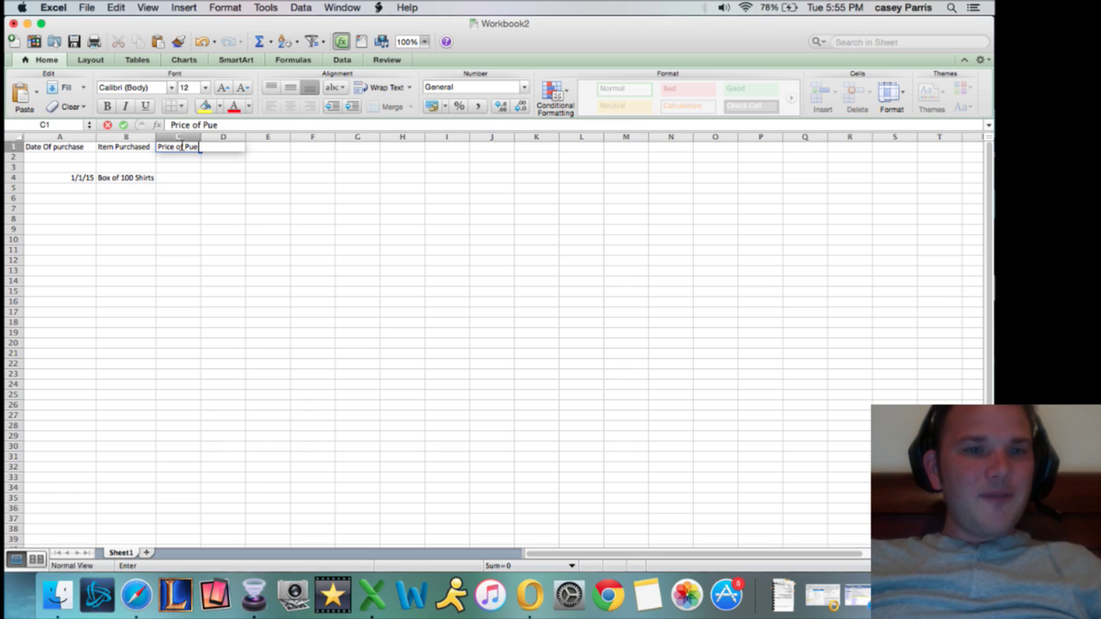
{"action": "type", "text": "rchase"}
{"action": "key", "text": "Return"}
{"action": "left_click_drag", "start_coordinate": [202, 138], "coordinate": [226, 138]}
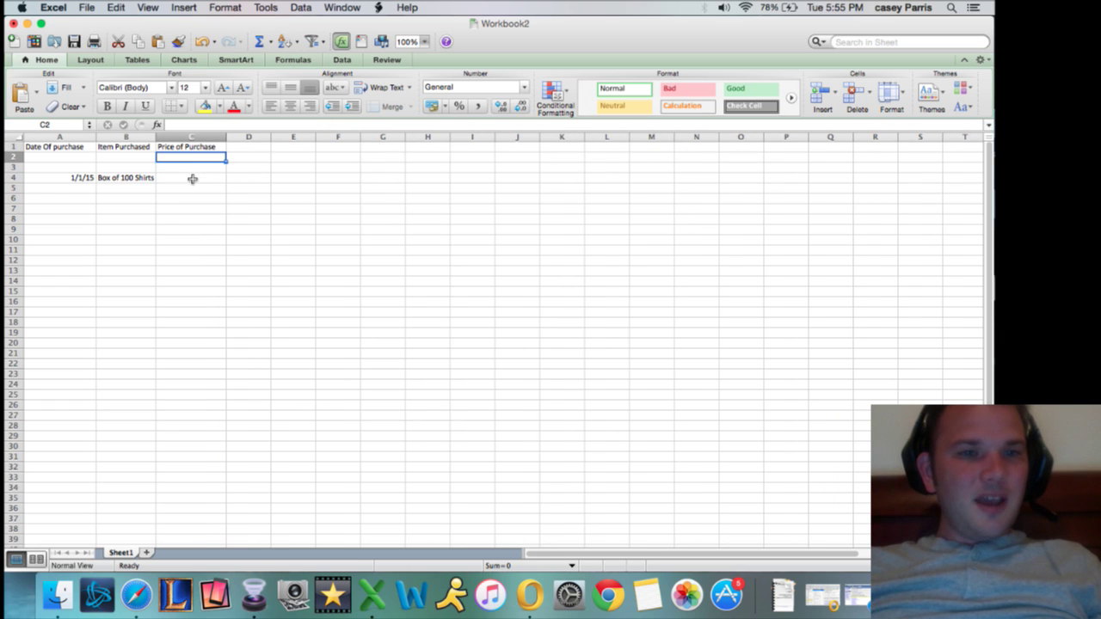
{"action": "left_click", "coordinate": [191, 179]}
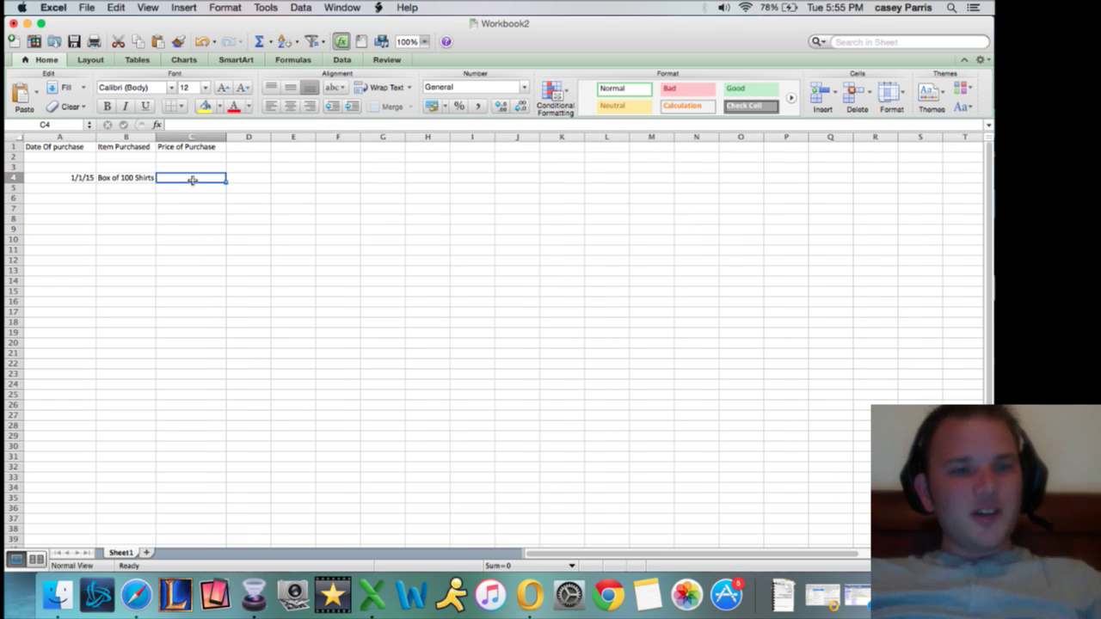
{"action": "type", "text": "$100"}
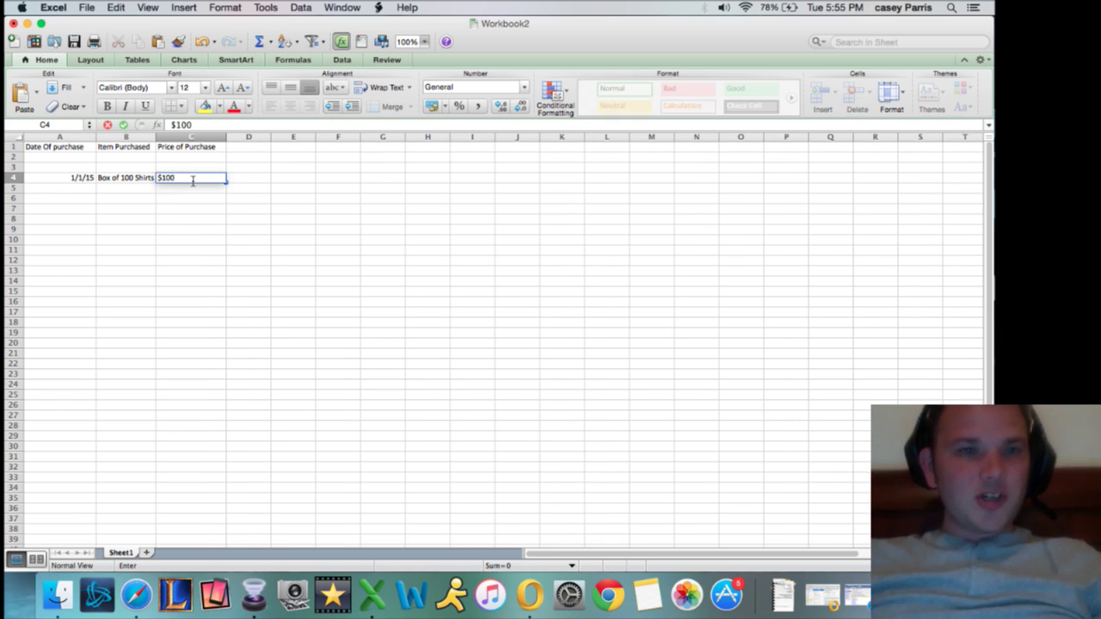
{"action": "key", "text": "Return"}
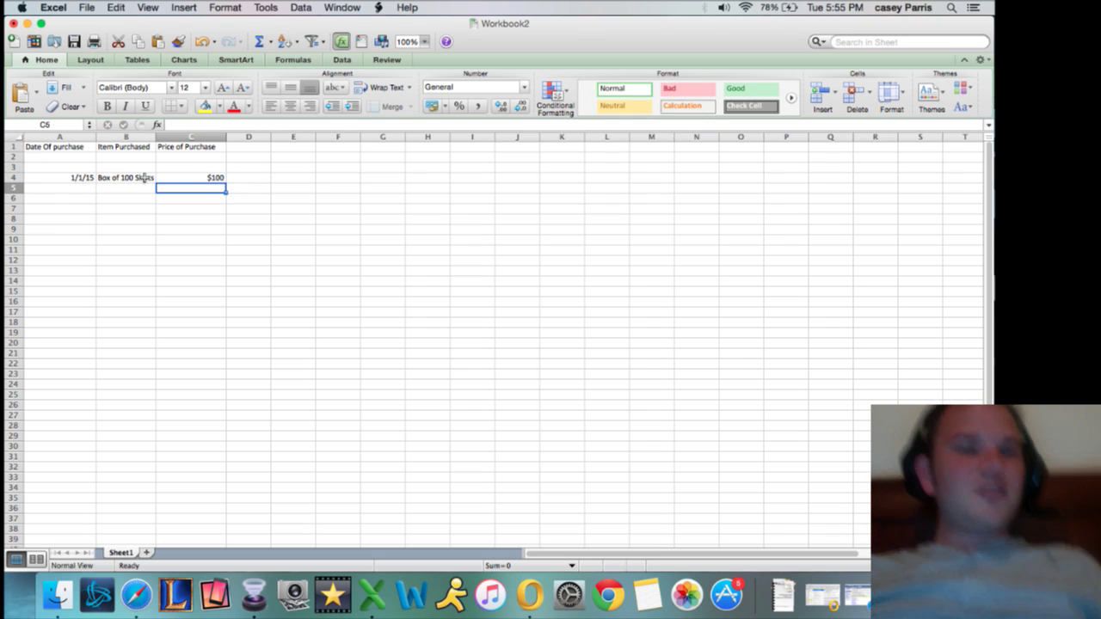
{"action": "left_click", "coordinate": [78, 178]}
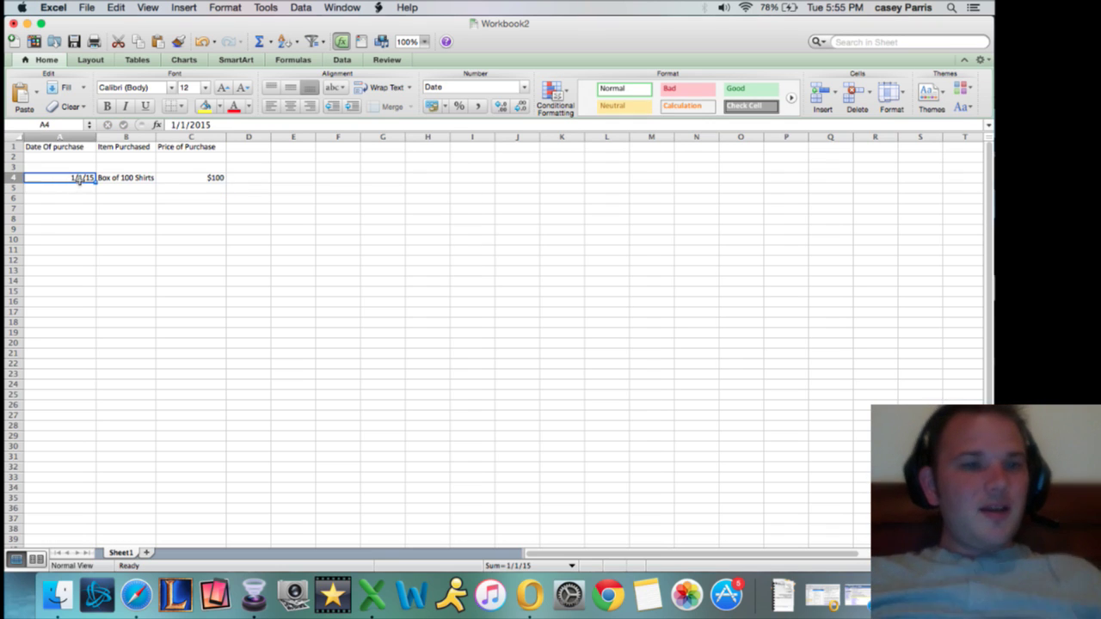
{"action": "left_click", "coordinate": [129, 177]}
{"action": "left_click", "coordinate": [207, 174]}
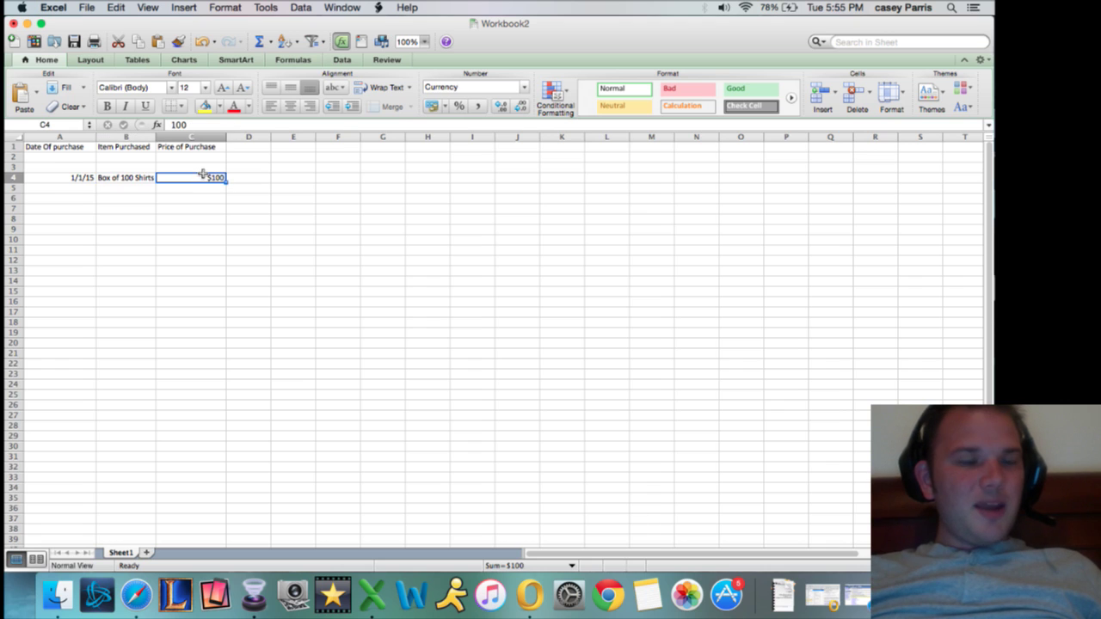
- Fill row 5 with 1-8-2015, 'box of 100 shirts' and $100, then select C2
{"action": "left_click", "coordinate": [82, 186]}
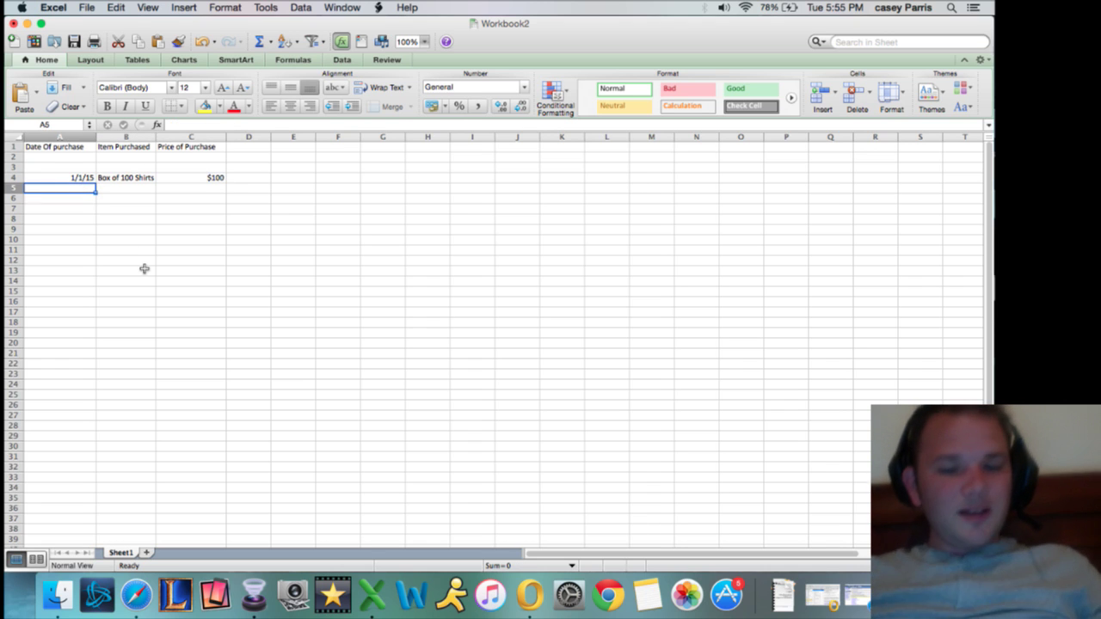
{"action": "type", "text": "1-8-2015"}
{"action": "key", "text": "Return"}
{"action": "key", "text": "Up"}
{"action": "key", "text": "Right"}
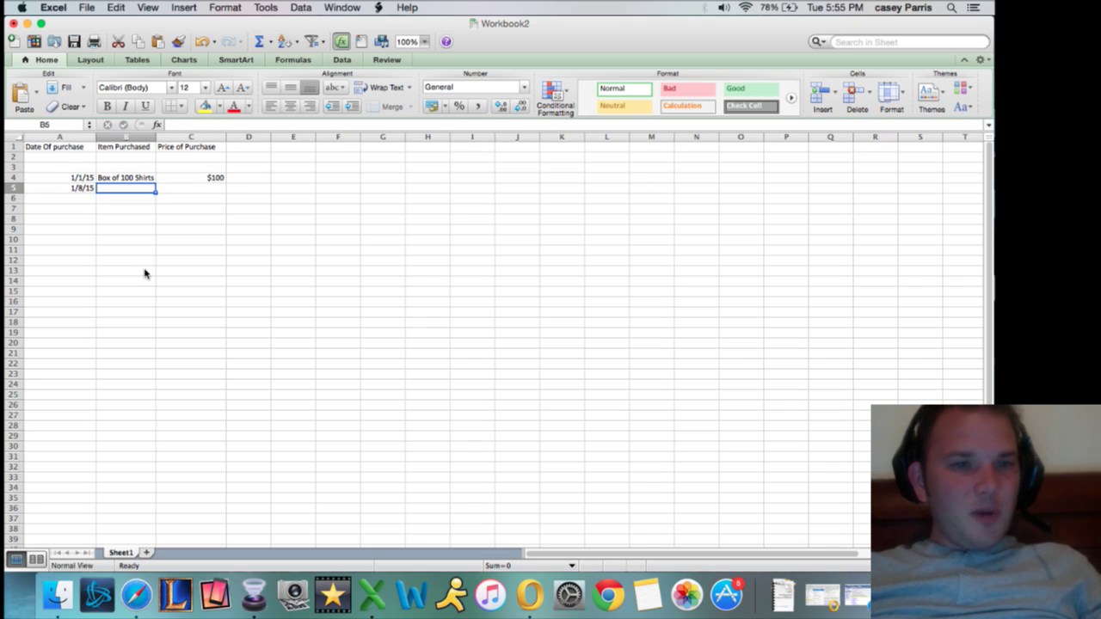
{"action": "type", "text": "box of 100 shirts"}
{"action": "key", "text": "Return"}
{"action": "key", "text": "Up"}
{"action": "key", "text": "Right"}
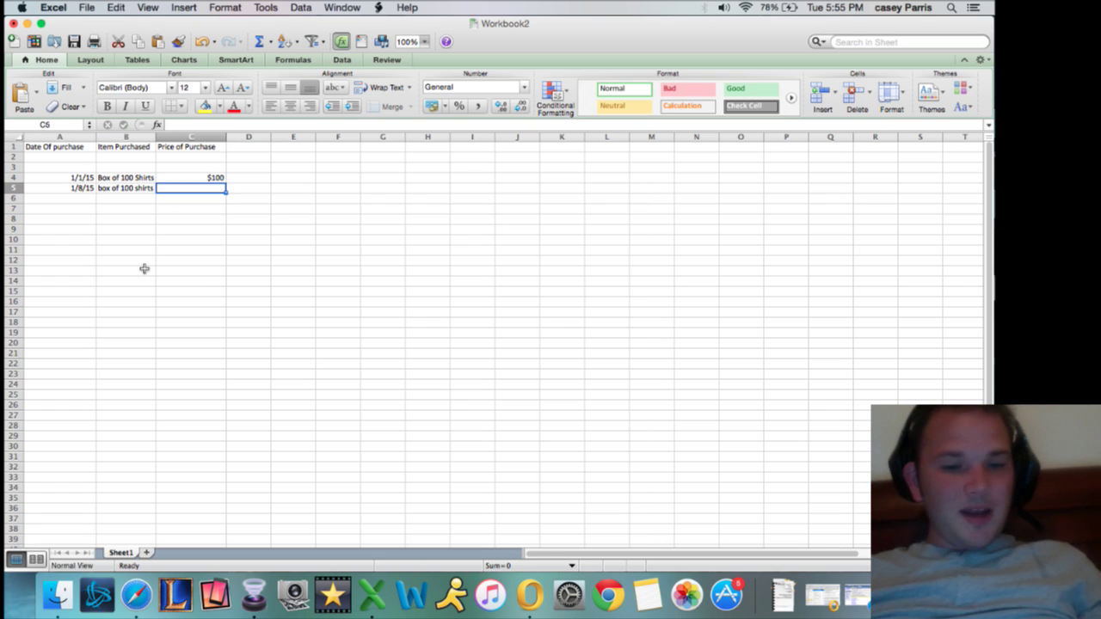
{"action": "type", "text": "$100"}
{"action": "key", "text": "Return"}
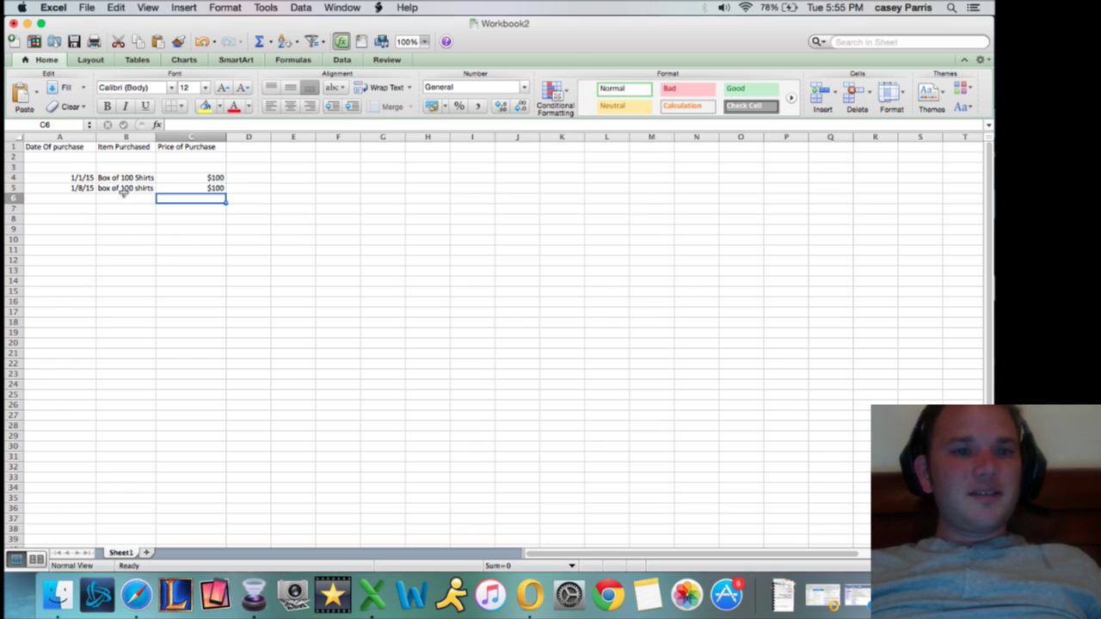
{"action": "left_click", "coordinate": [185, 147]}
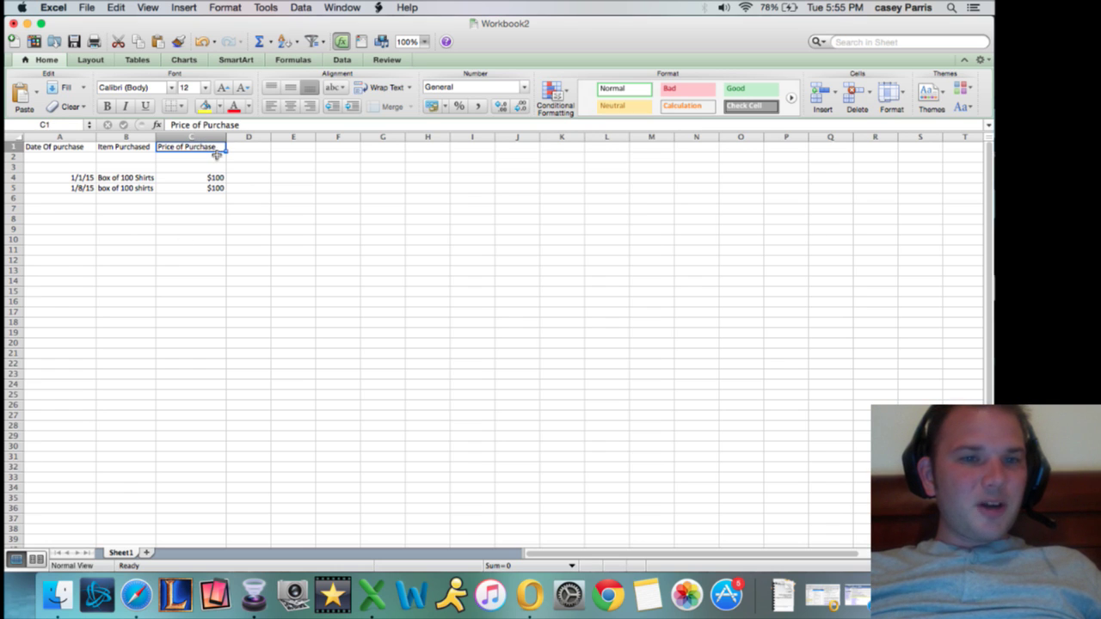
{"action": "left_click", "coordinate": [216, 156]}
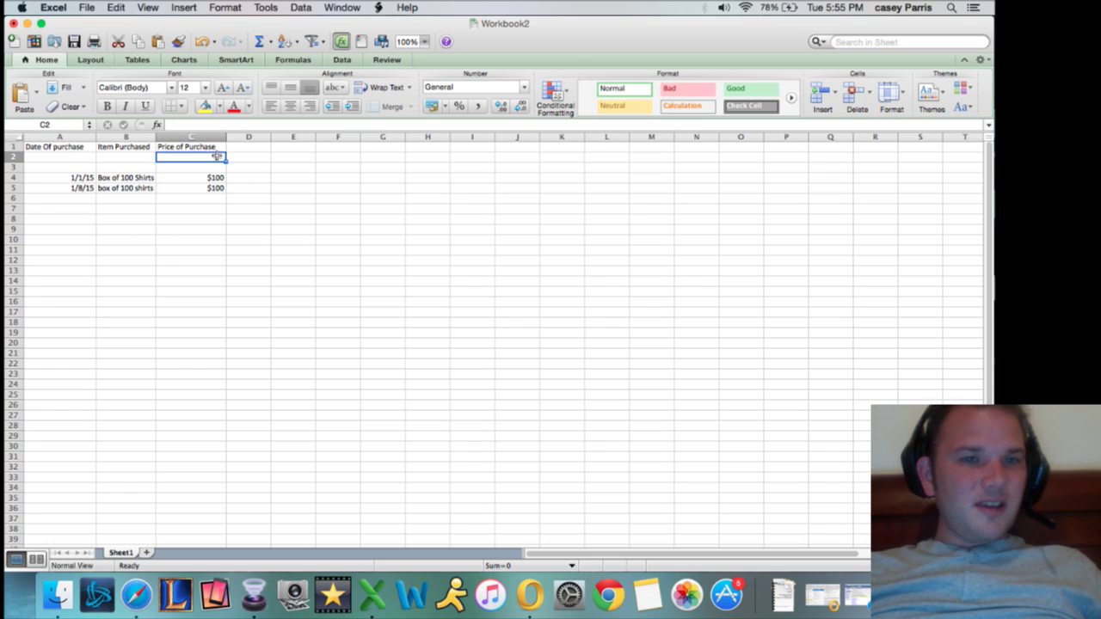
{"action": "left_click", "coordinate": [269, 42]}
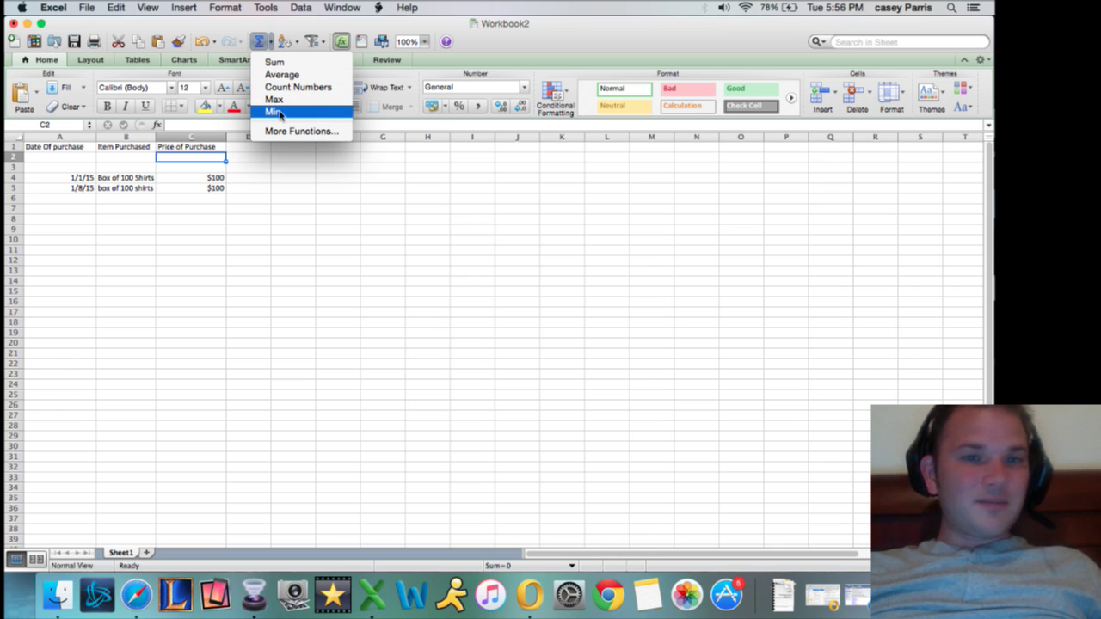
{"action": "left_click", "coordinate": [290, 67]}
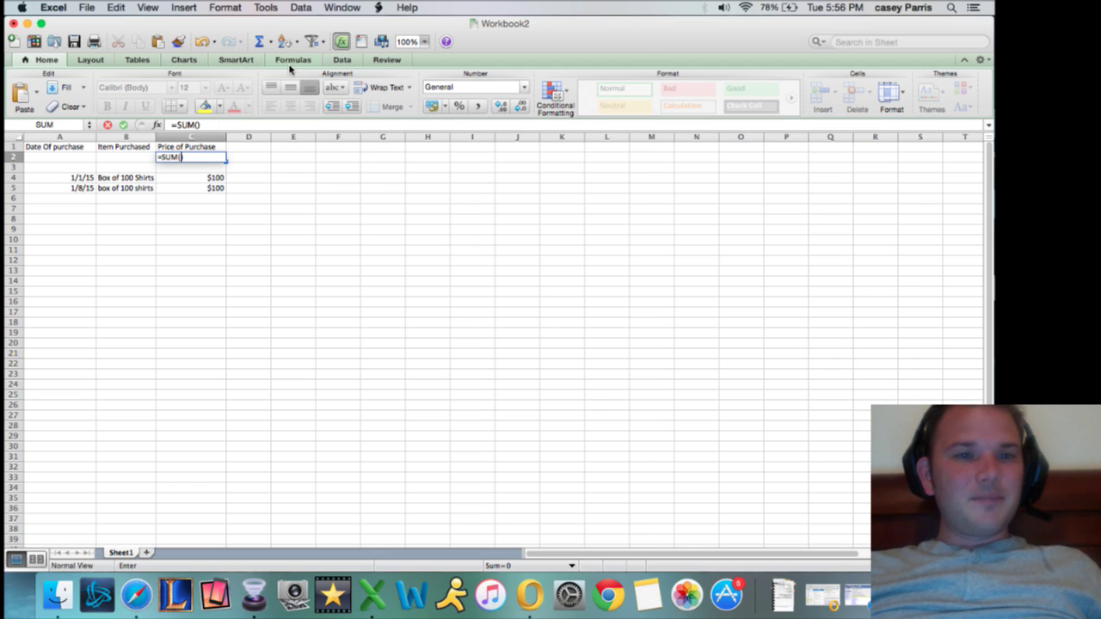
{"action": "left_click", "coordinate": [216, 178]}
{"action": "type", "text": "+"}
{"action": "left_click", "coordinate": [215, 187]}
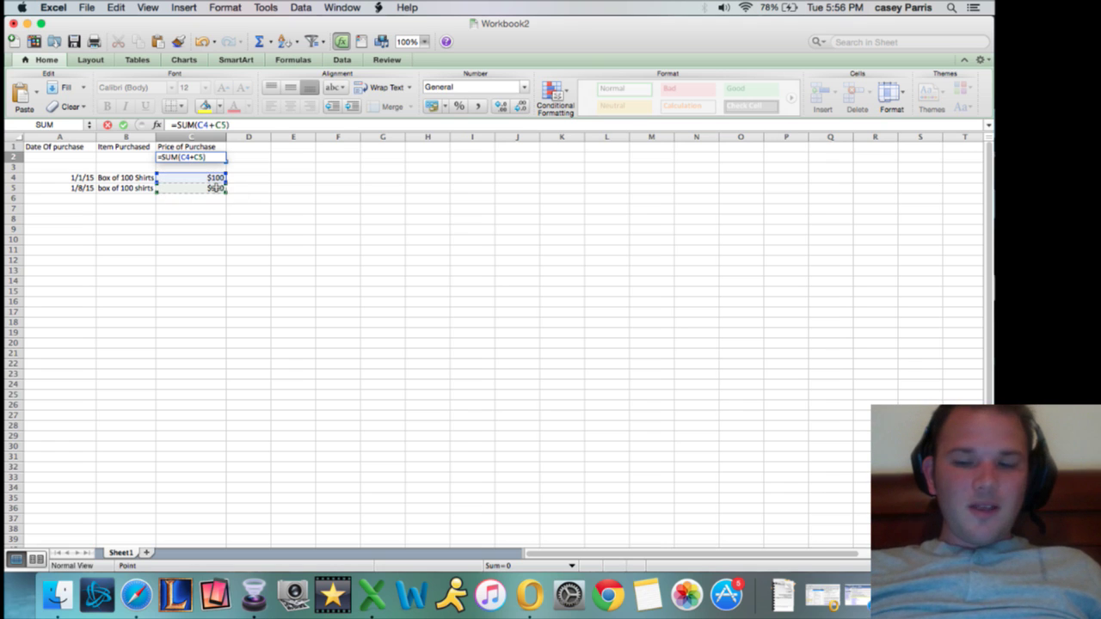
{"action": "key", "text": "Return"}
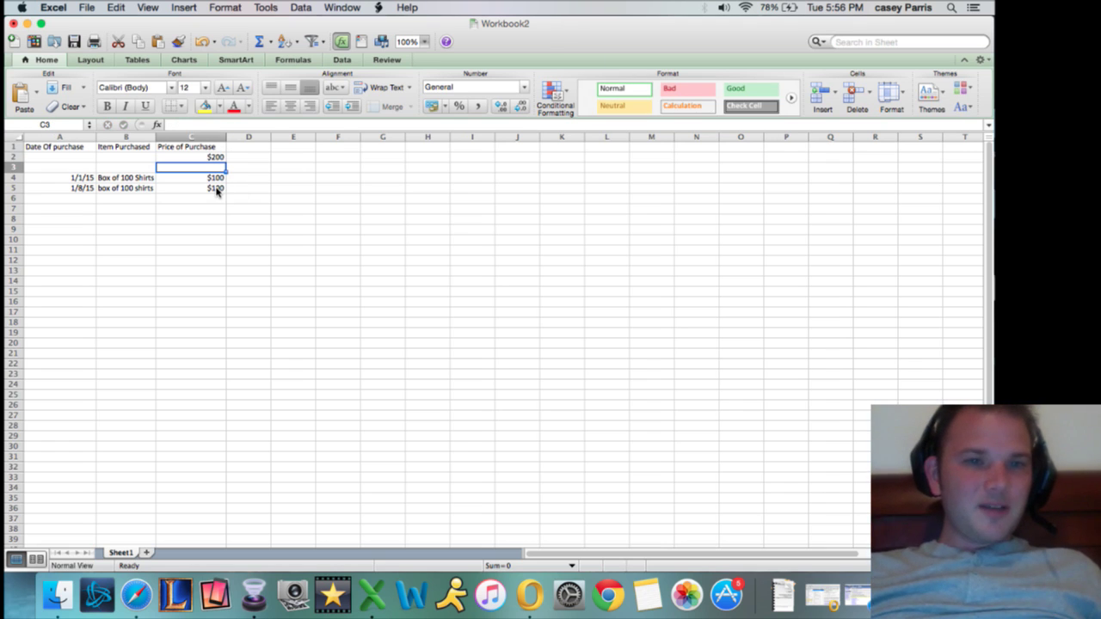
{"action": "key", "text": "Down"}
{"action": "key", "text": "Up"}
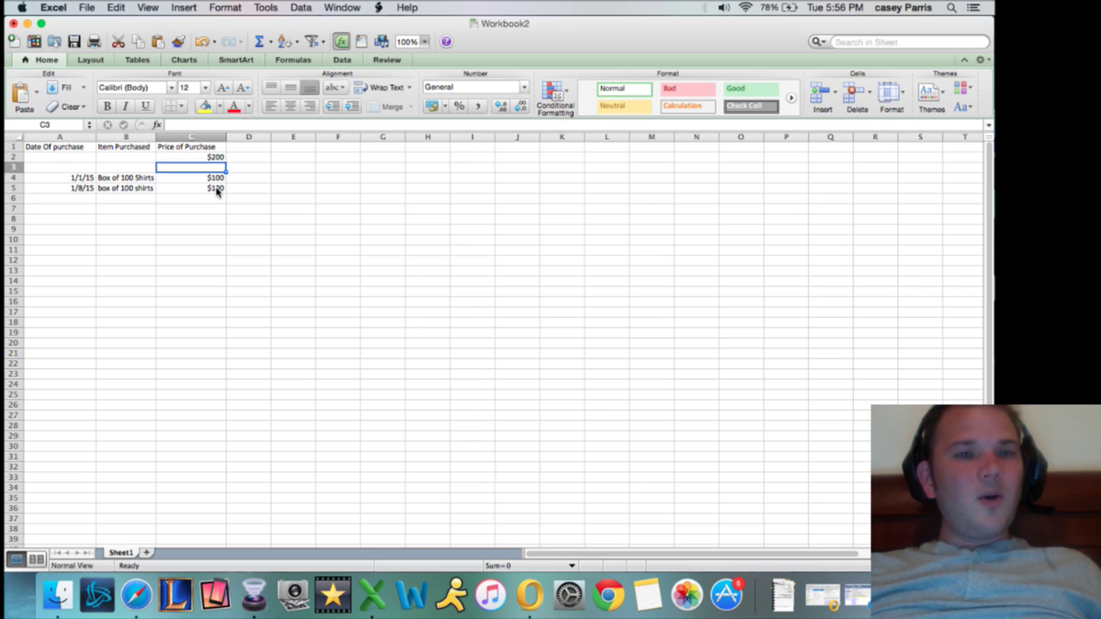
{"action": "key", "text": "Left"}
{"action": "key", "text": "Up"}
{"action": "key", "text": "Right"}
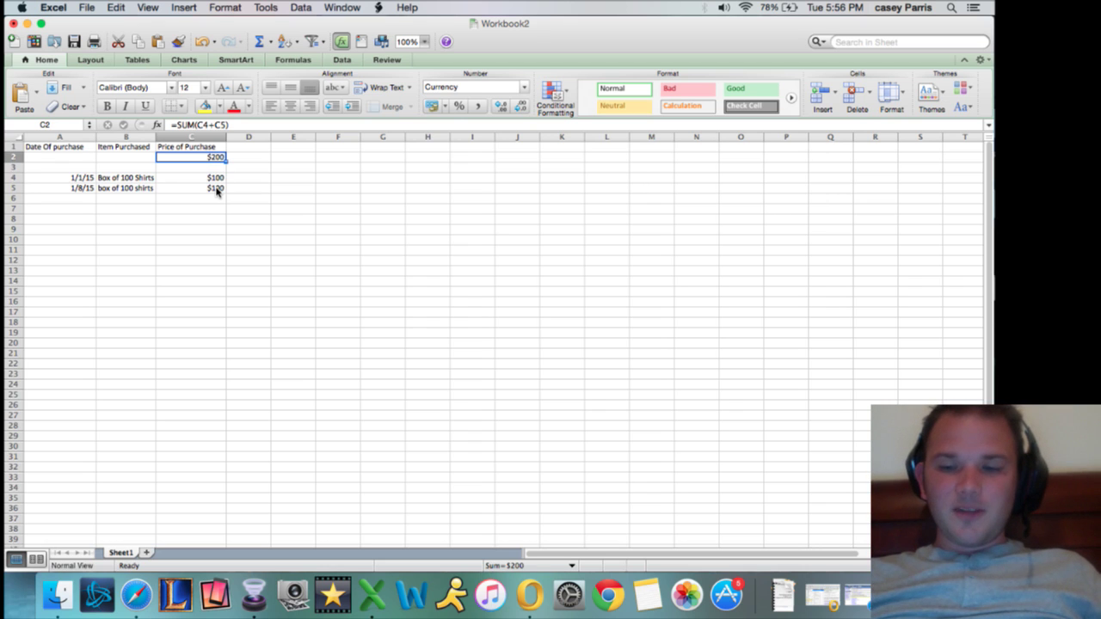
{"action": "key", "text": "BackSpace"}
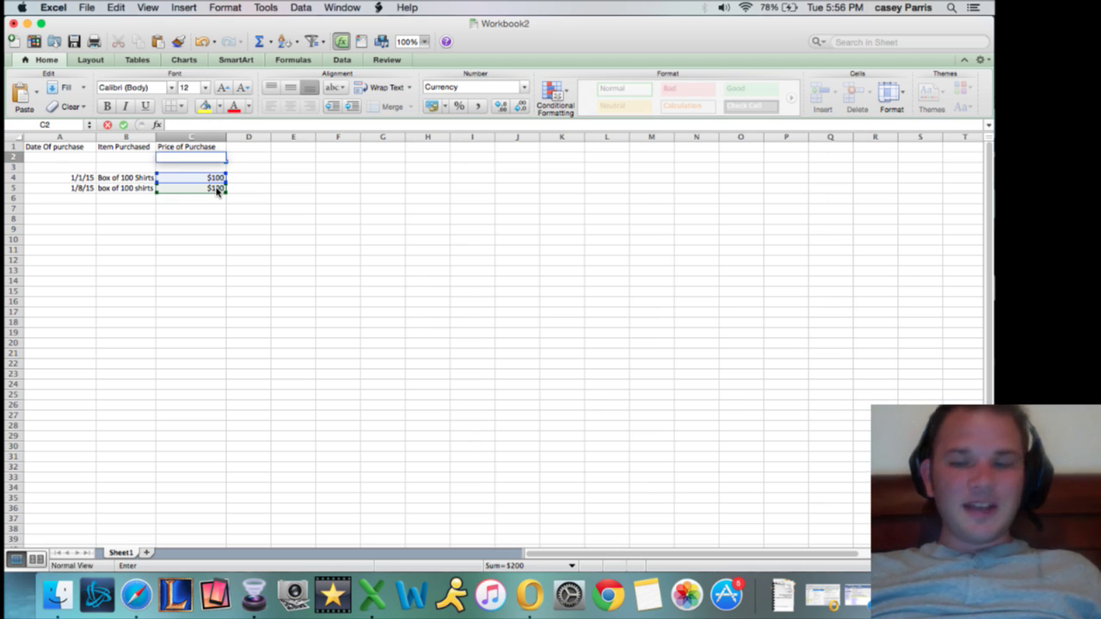
{"action": "key", "text": "Return"}
{"action": "key", "text": "Left"}
{"action": "key", "text": "Up"}
{"action": "key", "text": "Right"}
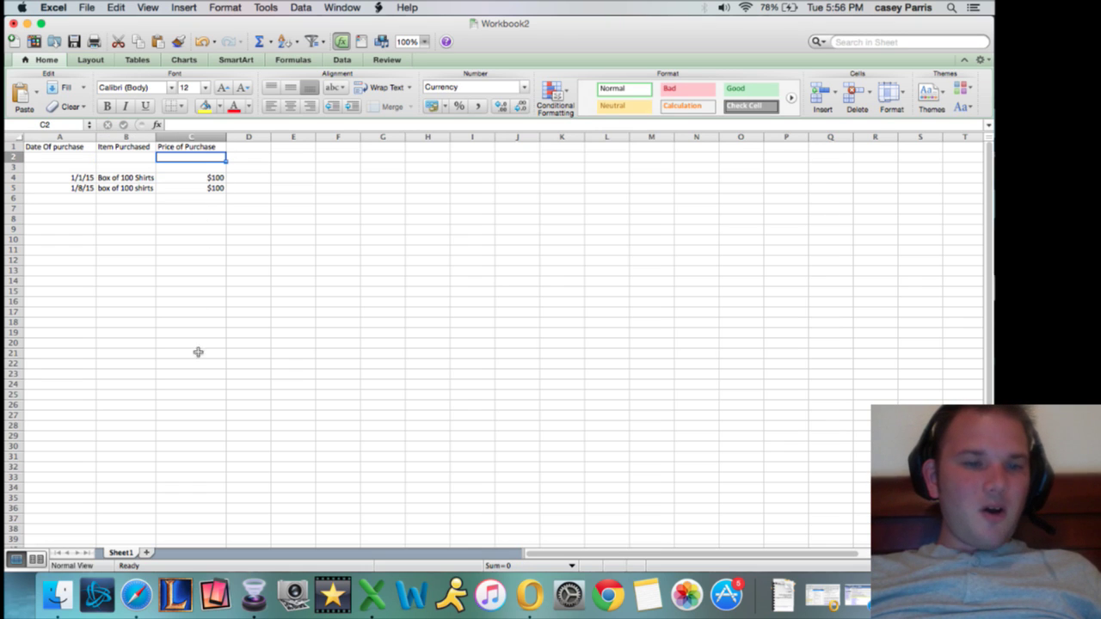
- Insert an AutoSum in C2 covering C4:C103 to total purchases at $200
{"action": "left_click", "coordinate": [263, 41]}
{"action": "left_click", "coordinate": [217, 178]}
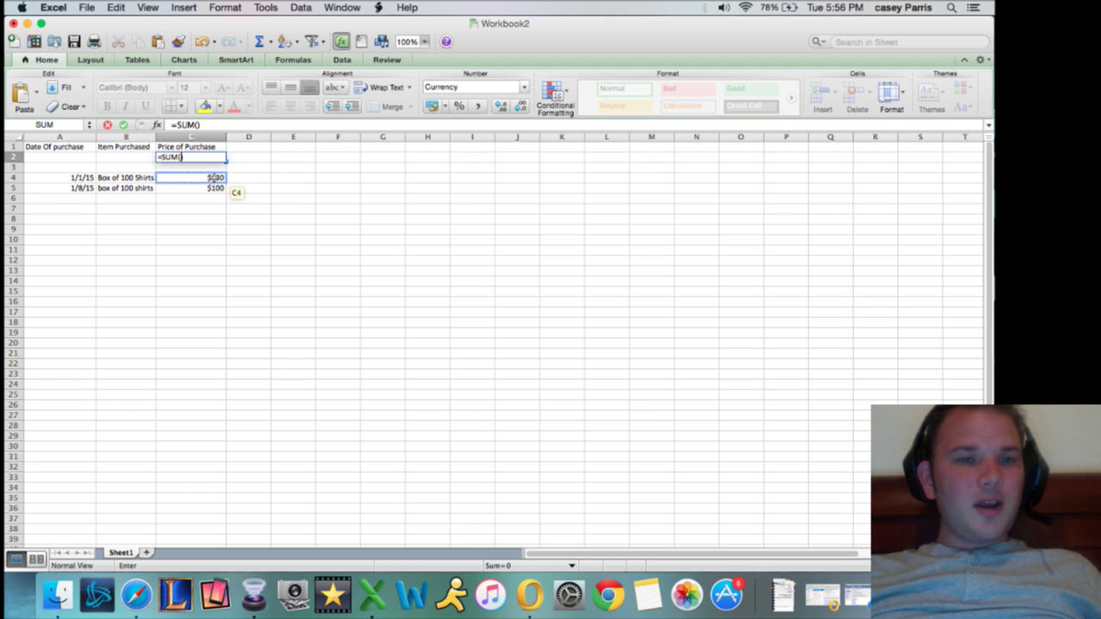
{"action": "left_click", "coordinate": [214, 178]}
{"action": "left_click_drag", "start_coordinate": [215, 183], "coordinate": [179, 550]}
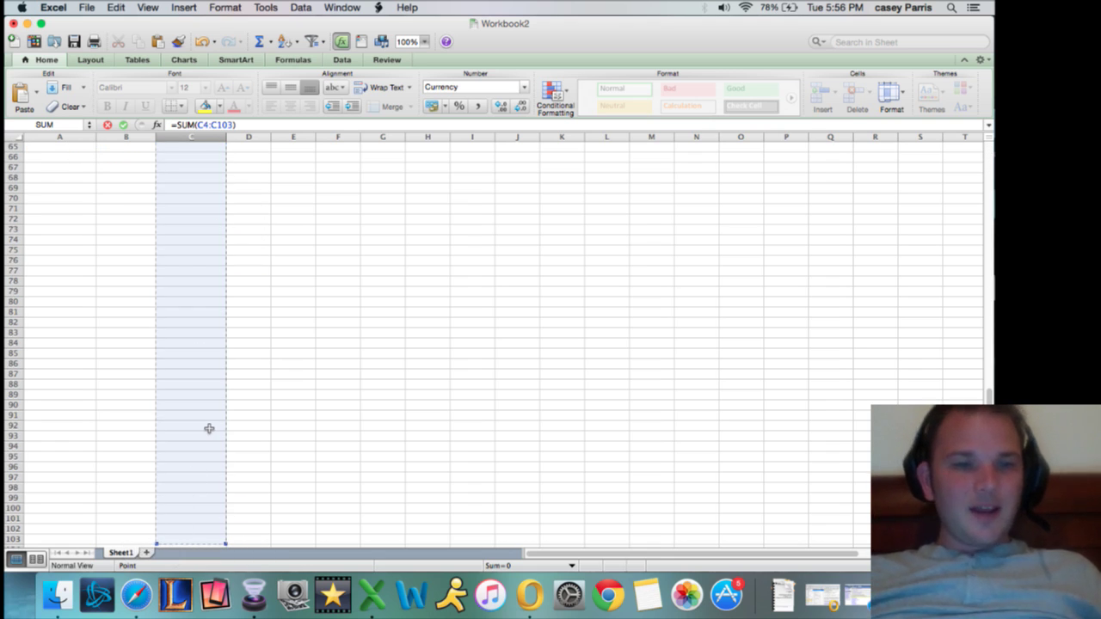
{"action": "key", "text": "Escape"}
{"action": "key", "text": "Up"}
{"action": "key", "text": "Up"}
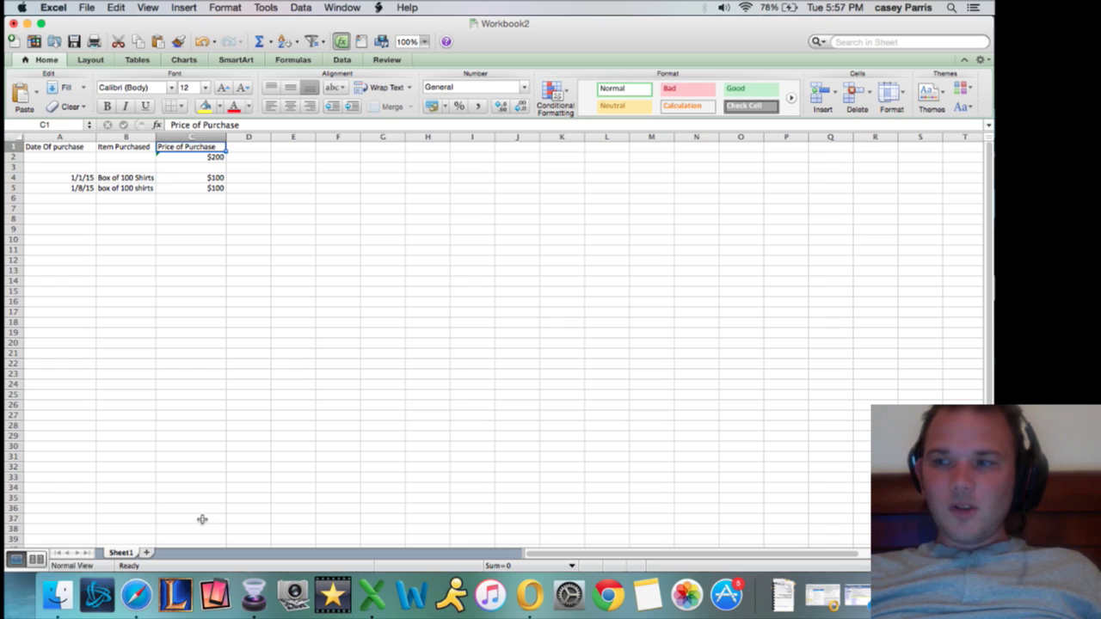
- Enter the third purchase in row 6: date, 'Box of 200' and $200
{"action": "left_click", "coordinate": [81, 198]}
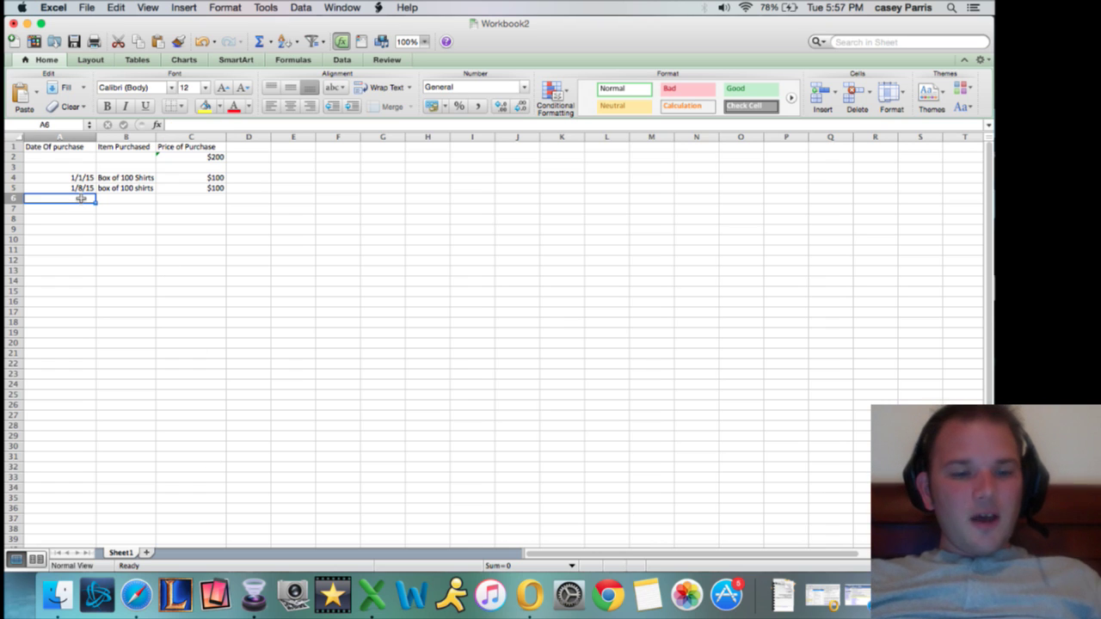
{"action": "type", "text": "1-1-15"}
{"action": "key", "text": "Tab"}
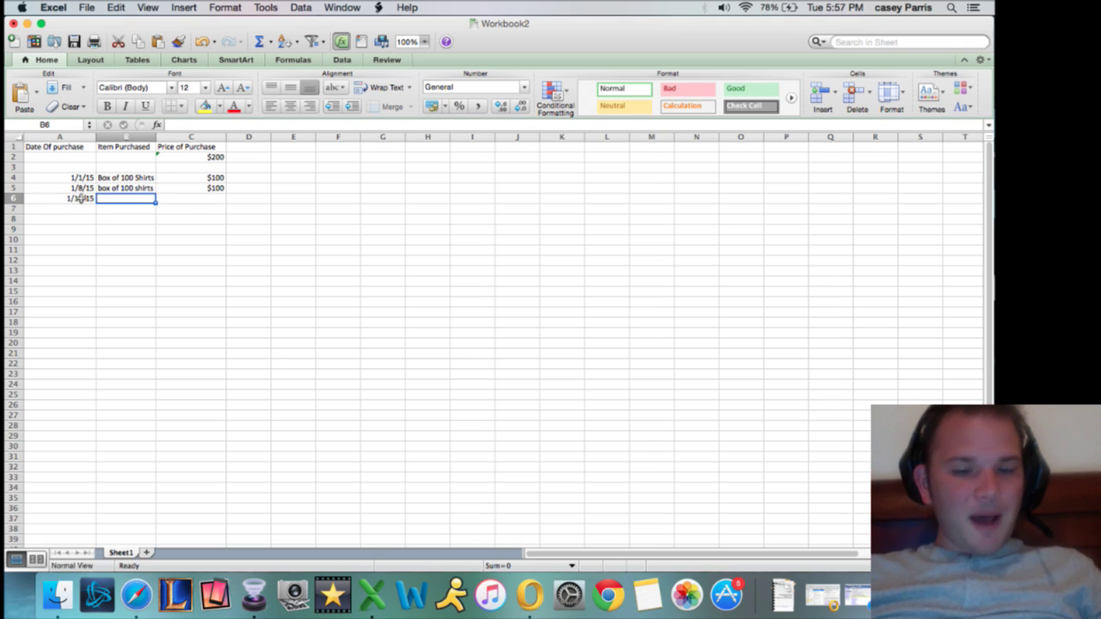
{"action": "type", "text": "Box of 200 shir"}
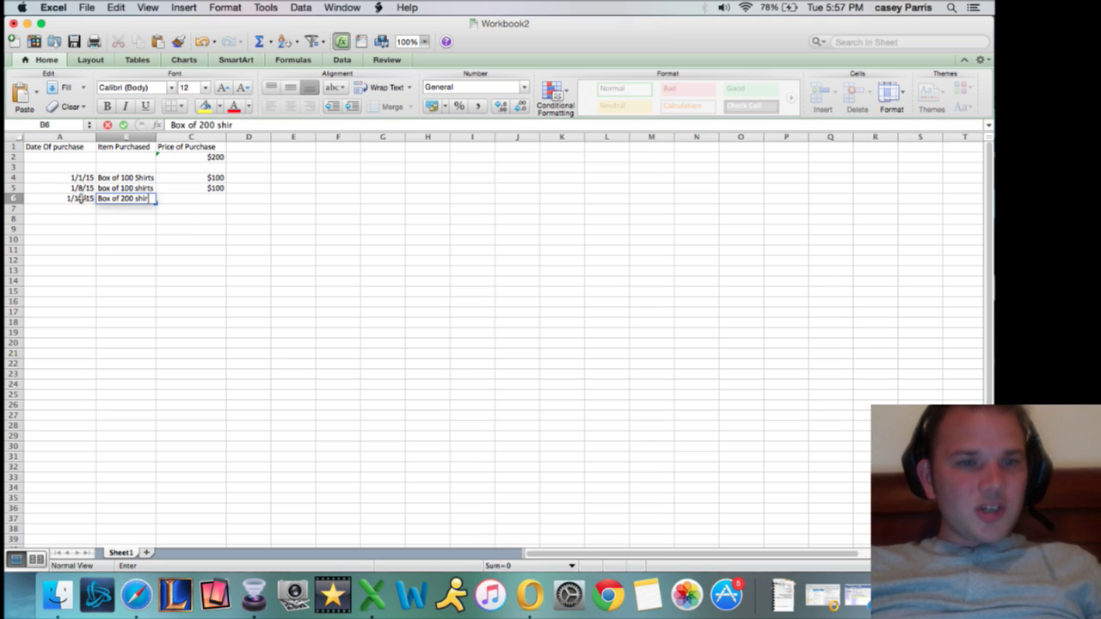
{"action": "key", "text": "Tab"}
{"action": "type", "text": "200"}
{"action": "key", "text": "Return"}
{"action": "key", "text": "Up"}
- Move the selection across to cell G1 to begin the sales table
{"action": "key", "text": "Up"}
{"action": "key", "text": "Up"}
{"action": "key", "text": "Down"}
{"action": "key", "text": "Down"}
{"action": "type", "text": "$200"}
{"action": "key", "text": "Return"}
{"action": "key", "text": "Up"}
{"action": "key", "text": "Up"}
{"action": "key", "text": "Up"}
{"action": "key", "text": "Up"}
{"action": "key", "text": "Up"}
{"action": "key", "text": "Up"}
{"action": "key", "text": "Right"}
{"action": "key", "text": "Down"}
{"action": "key", "text": "Down"}
{"action": "key", "text": "Left"}
{"action": "key", "text": "Right"}
{"action": "key", "text": "Right"}
{"action": "key", "text": "Up"}
{"action": "key", "text": "Down"}
{"action": "key", "text": "Right"}
{"action": "key", "text": "Right"}
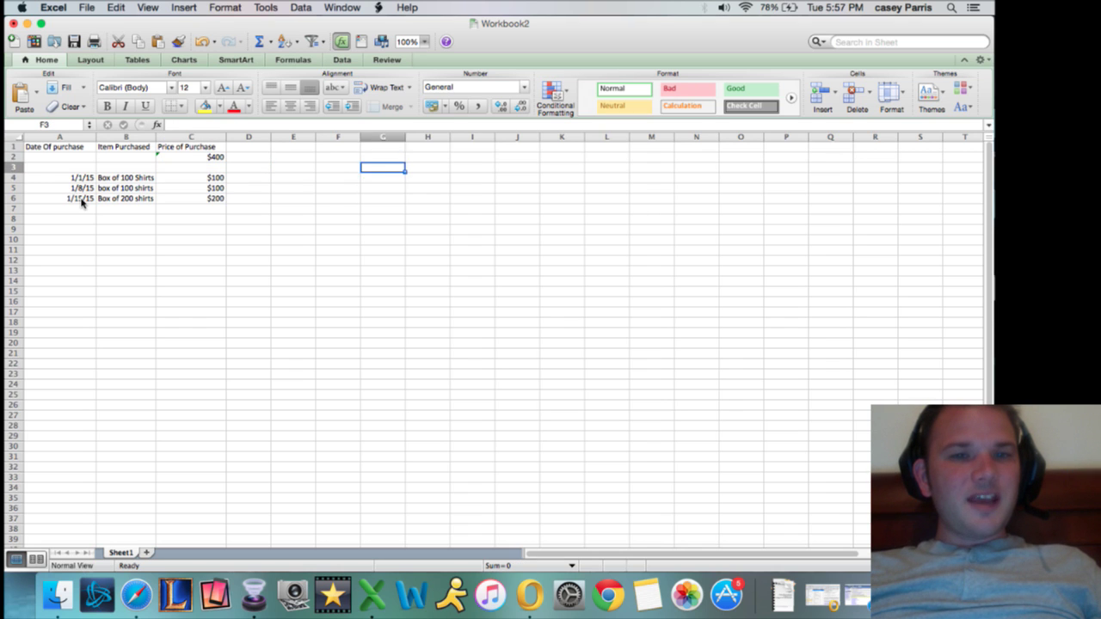
{"action": "key", "text": "Up"}
{"action": "key", "text": "Up"}
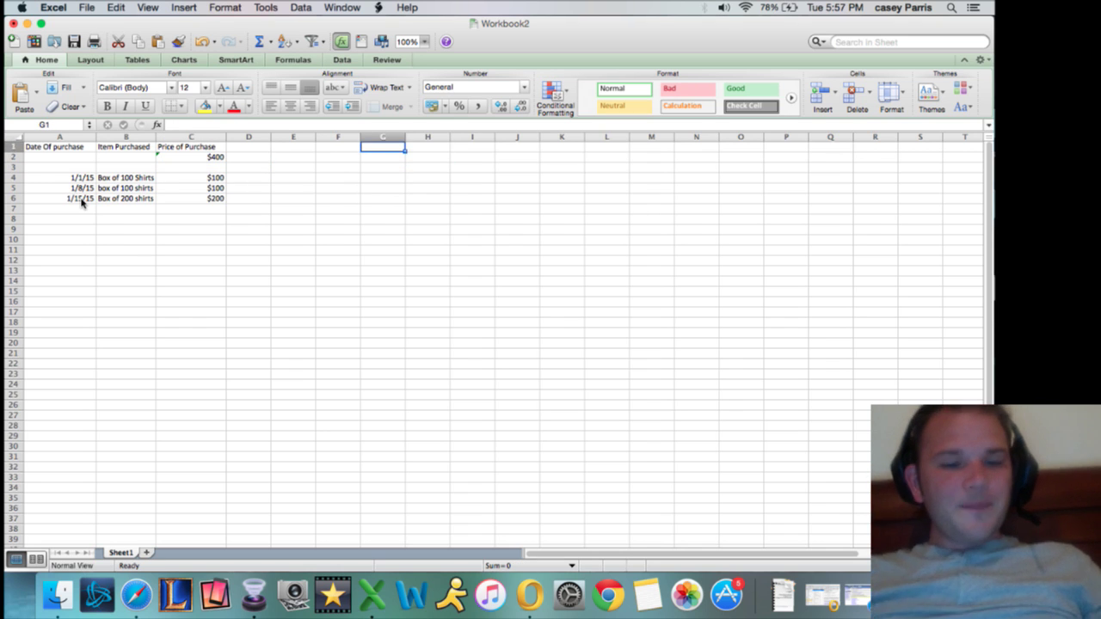
- Type the headings Sale Date, Item Sold and Sale Price across G1:I1
{"action": "type", "text": "Sale Date"}
{"action": "key", "text": "Return"}
{"action": "key", "text": "Up"}
{"action": "key", "text": "Right"}
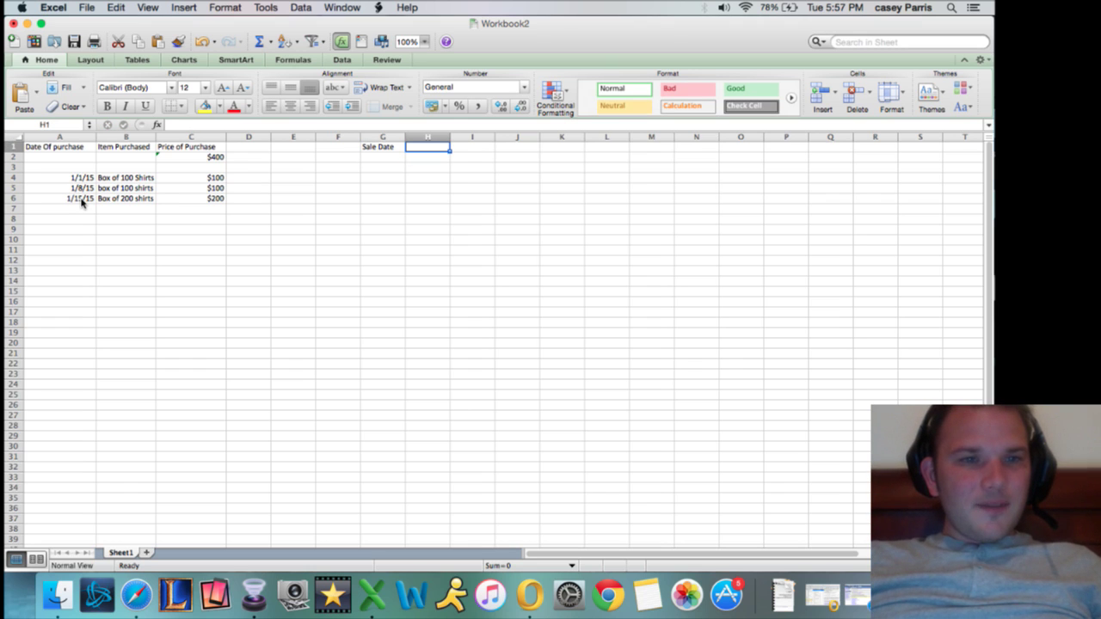
{"action": "type", "text": "Item Sold"}
{"action": "key", "text": "Return"}
{"action": "key", "text": "Right"}
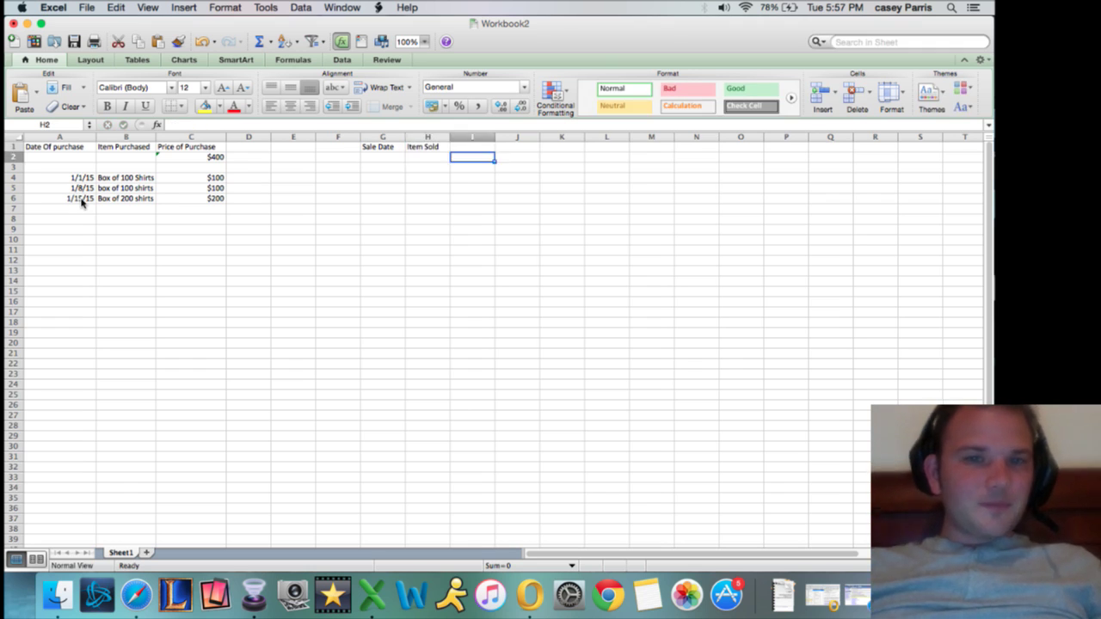
{"action": "key", "text": "Up"}
{"action": "type", "text": "Sale Price"}
{"action": "key", "text": "Left"}
{"action": "key", "text": "Left"}
{"action": "key", "text": "Left"}
{"action": "key", "text": "Left"}
- Enter the first sale in row 4: 1-1-2015, '10 shirts', 50
{"action": "key", "text": "Down"}
{"action": "key", "text": "Down"}
{"action": "key", "text": "Right"}
{"action": "key", "text": "Down"}
{"action": "key", "text": "Right"}
{"action": "type", "text": "1-1-2015"}
{"action": "key", "text": "Return"}
{"action": "key", "text": "Right"}
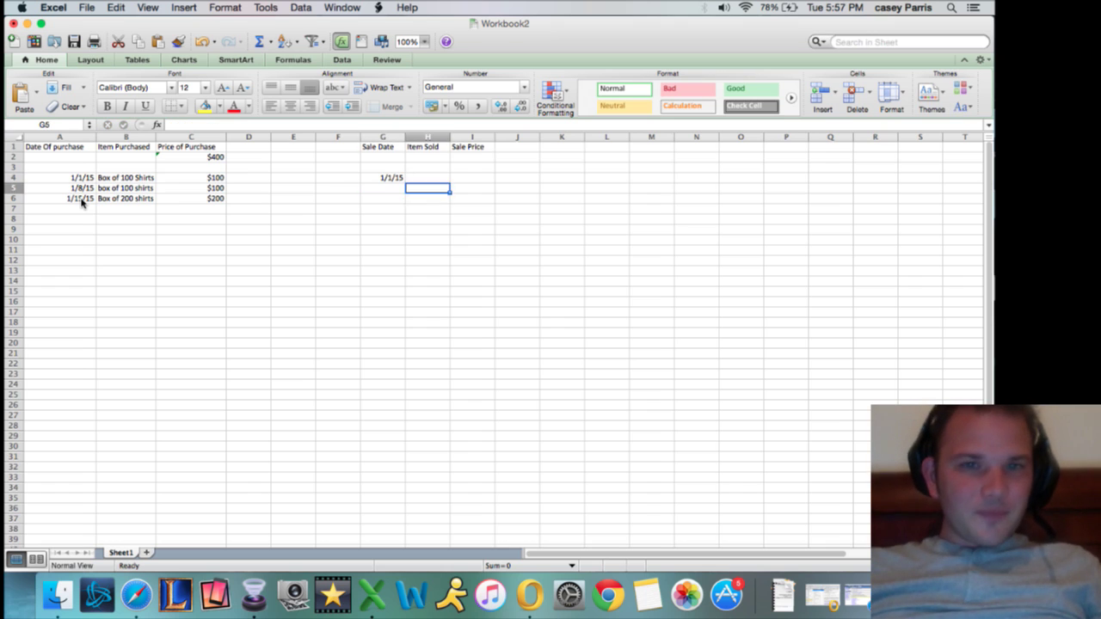
{"action": "key", "text": "Up"}
{"action": "type", "text": "10"}
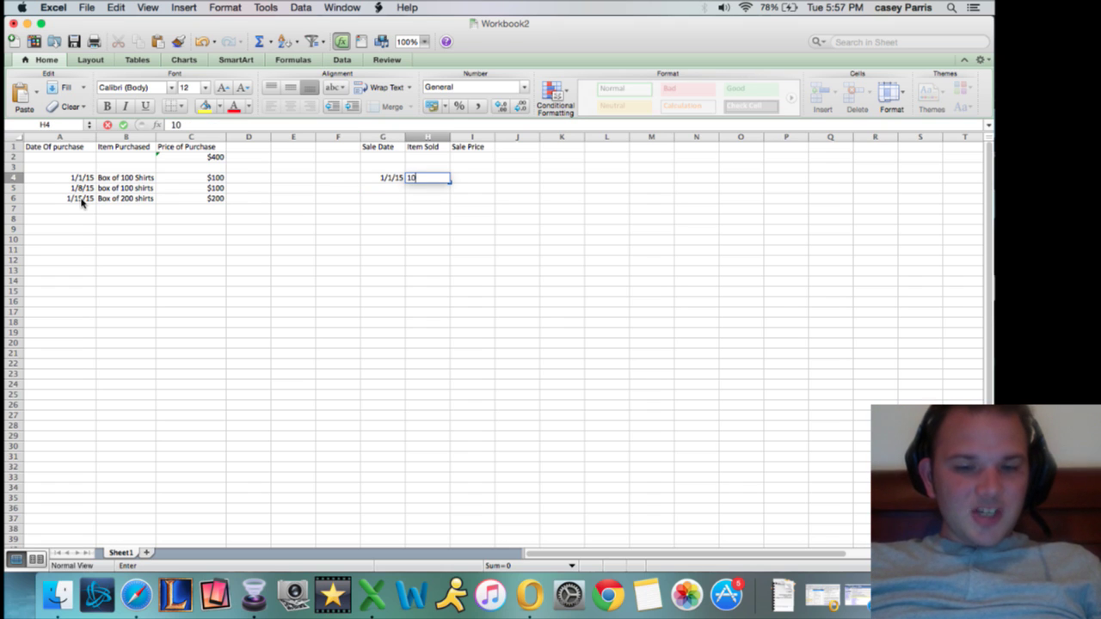
{"action": "type", "text": " shirts"}
{"action": "key", "text": "Return"}
{"action": "key", "text": "Right"}
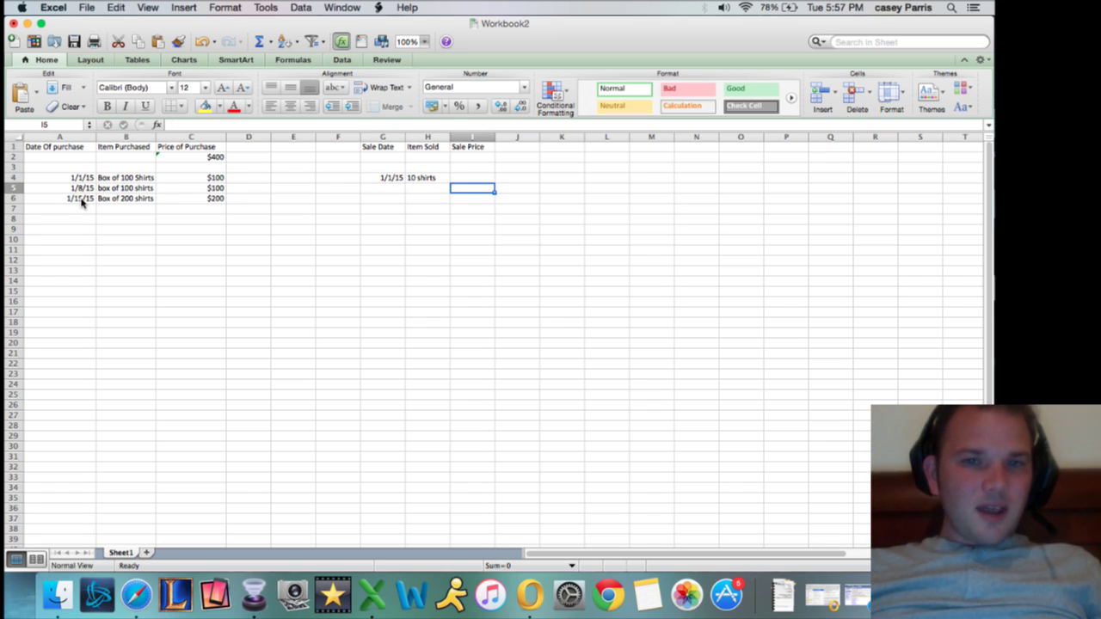
{"action": "key", "text": "Up"}
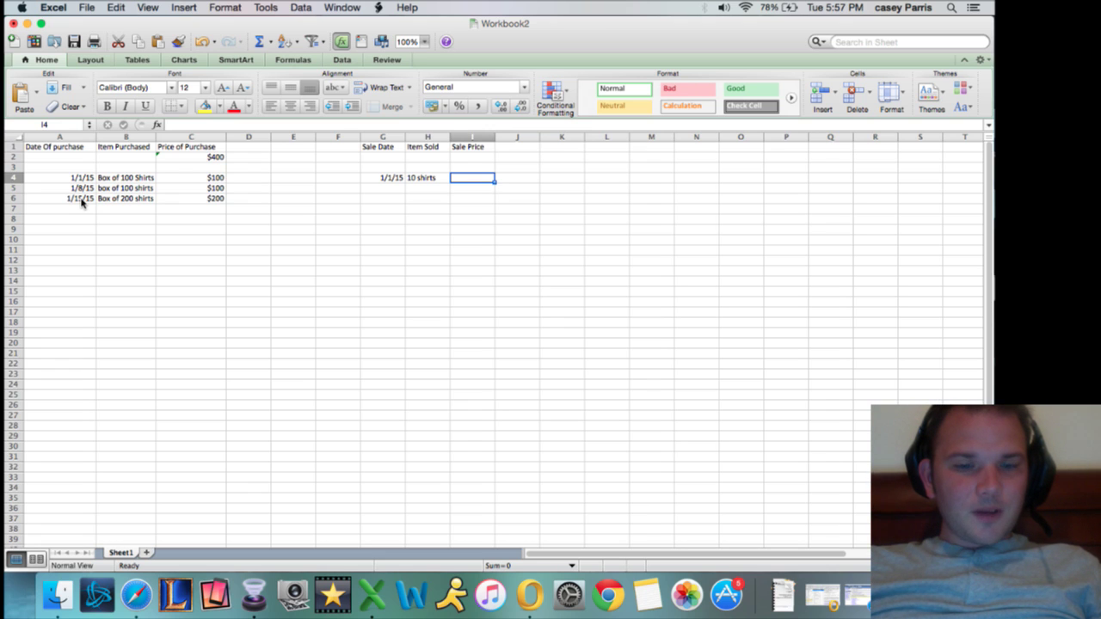
{"action": "type", "text": "50"}
{"action": "key", "text": "Return"}
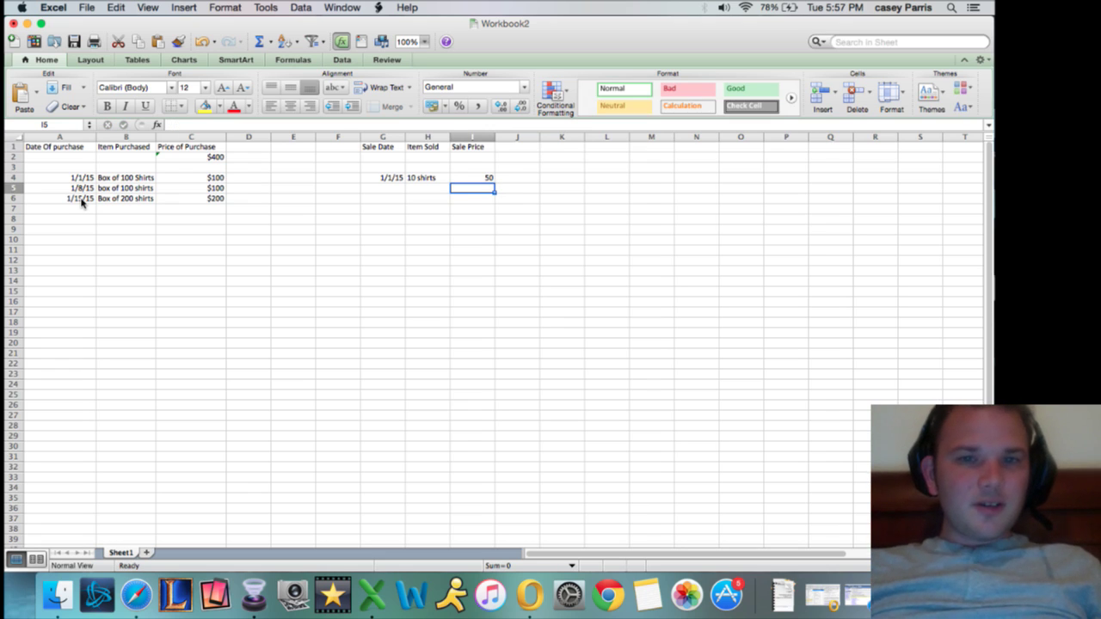
- Put =SUM(I4:I32) in I2 with AutoSum to total the Sale Price column
{"action": "left_click", "coordinate": [472, 156]}
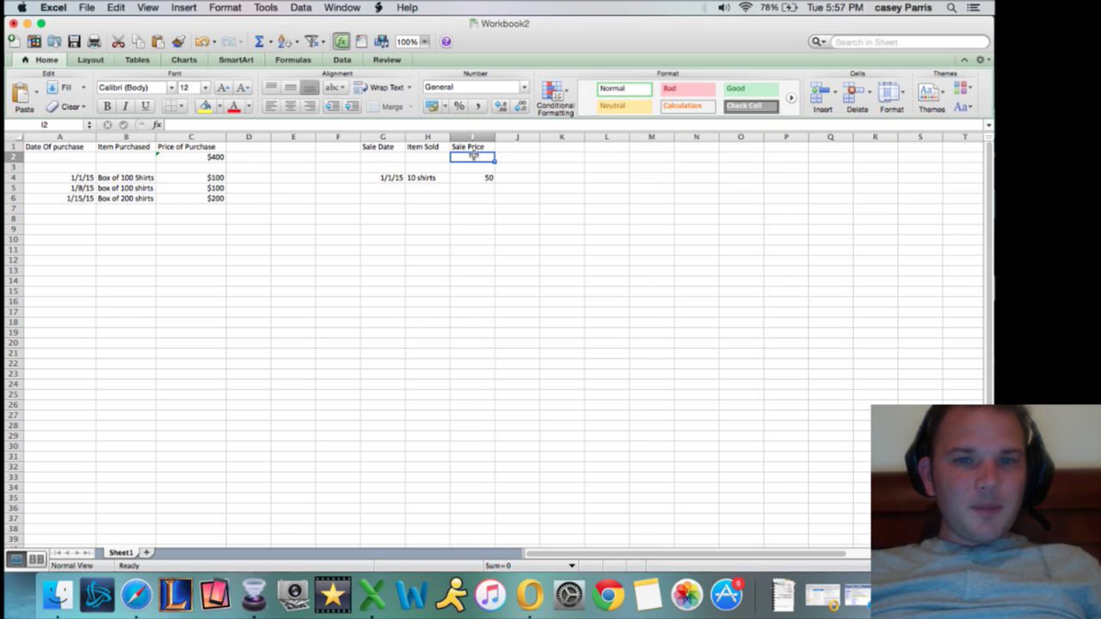
{"action": "left_click", "coordinate": [259, 41]}
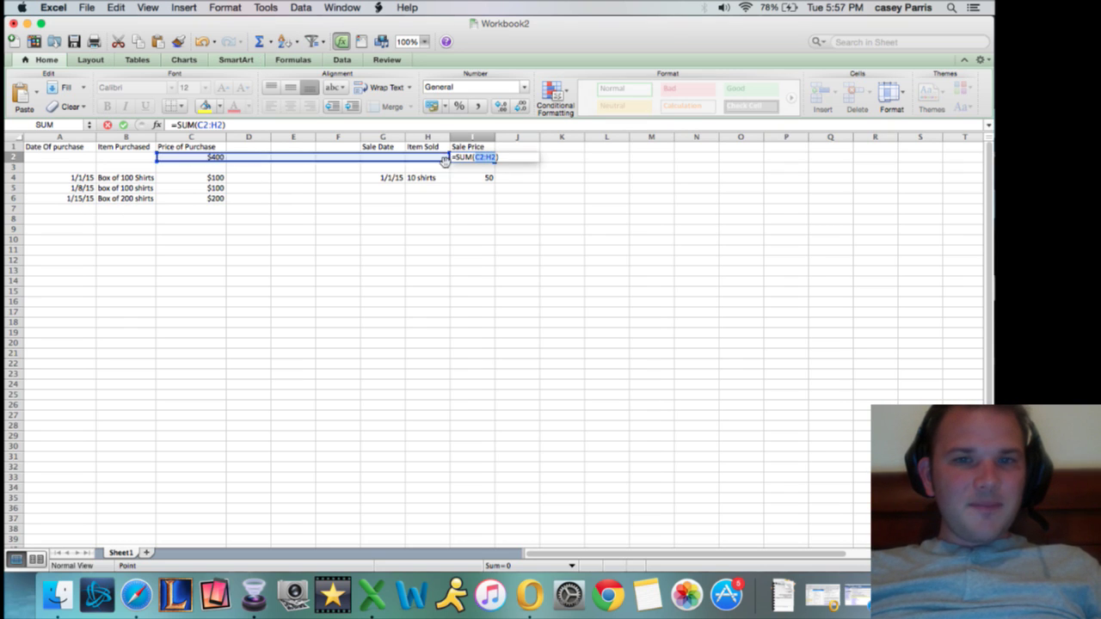
{"action": "left_click_drag", "start_coordinate": [477, 178], "coordinate": [478, 470]}
{"action": "key", "text": "Return"}
{"action": "key", "text": "Up"}
{"action": "key", "text": "Up"}
{"action": "key", "text": "Left"}
{"action": "key", "text": "Left"}
{"action": "key", "text": "Down"}
{"action": "key", "text": "Right"}
{"action": "key", "text": "Right"}
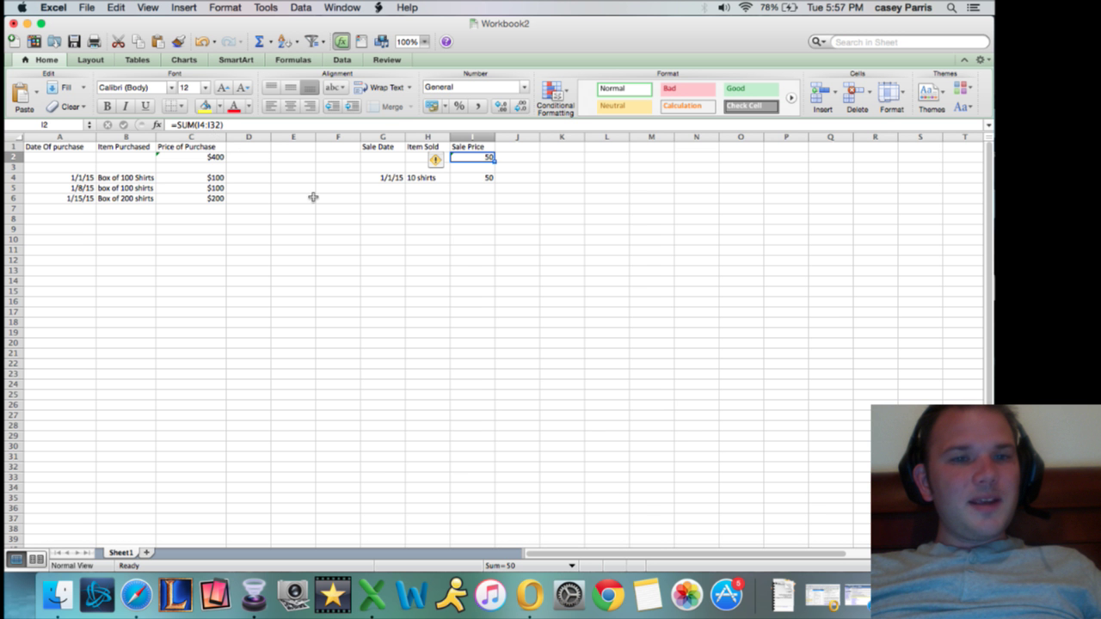
- Type the headings Expense Date, Expense name and Expense amount in K1:M1 and widen columns K and L
{"action": "left_click", "coordinate": [580, 147]}
{"action": "type", "text": "Ex"}
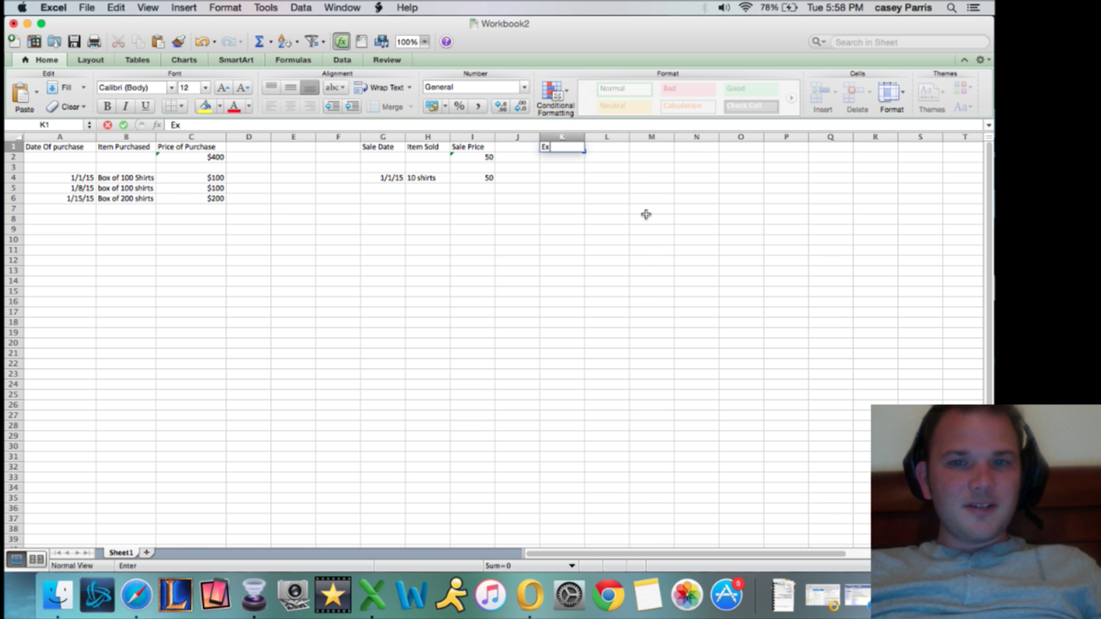
{"action": "type", "text": "penses"}
{"action": "key", "text": "Return"}
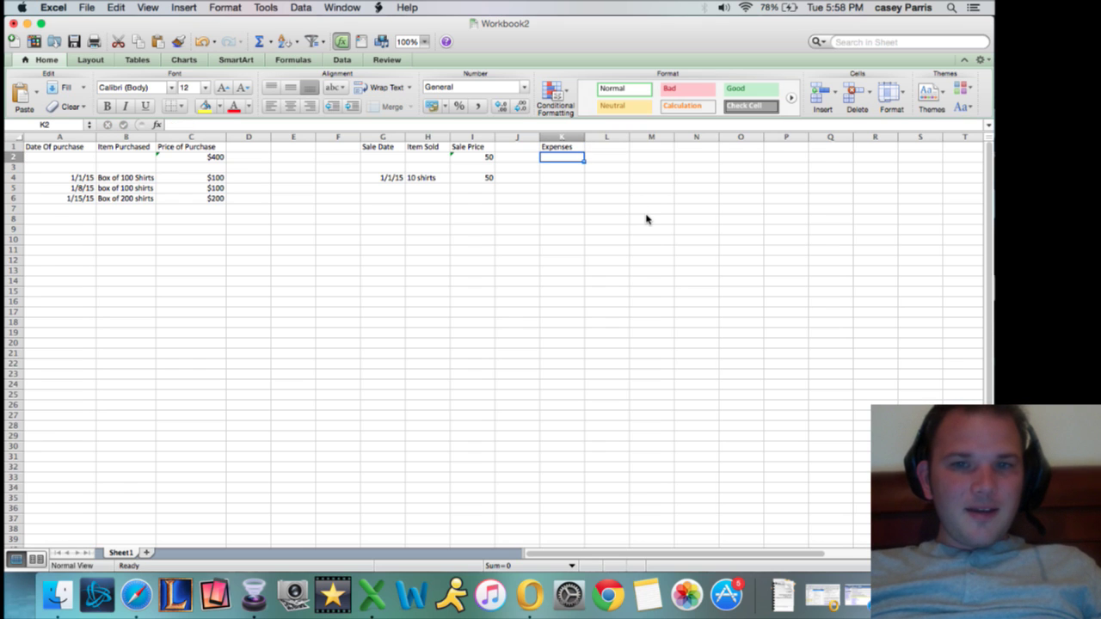
{"action": "key", "text": "Up"}
{"action": "type", "text": "Expense Dat"}
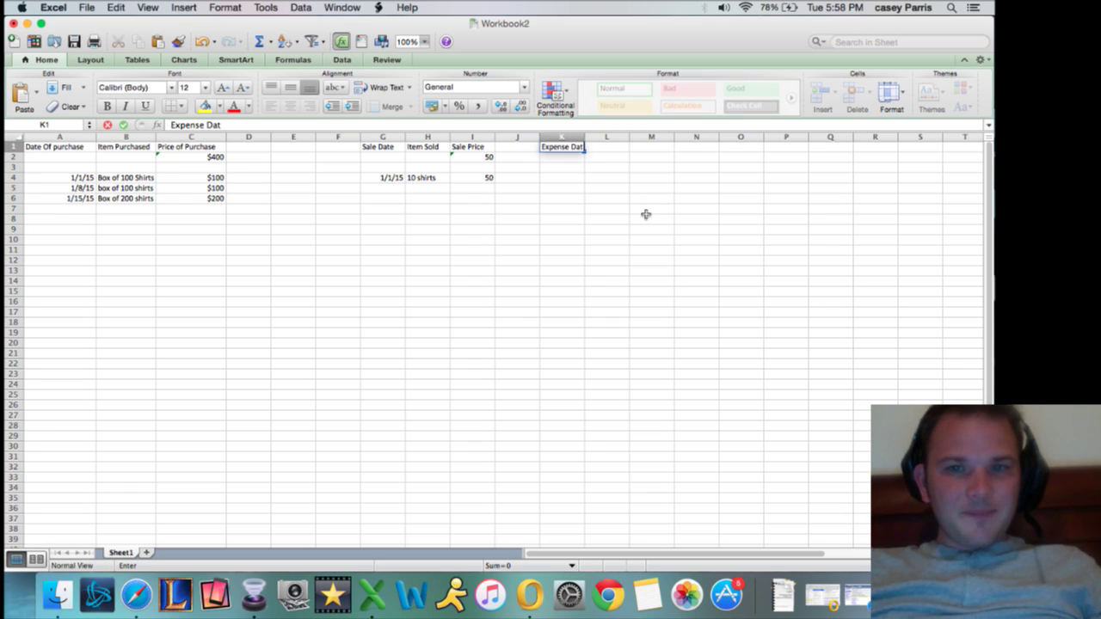
{"action": "key", "text": "Return"}
{"action": "key", "text": "Up"}
{"action": "key", "text": "Right"}
{"action": "type", "text": "Expense name"}
{"action": "key", "text": "Tab"}
{"action": "type", "text": "Expense amount"}
{"action": "key", "text": "Return"}
{"action": "left_click_drag", "start_coordinate": [585, 137], "coordinate": [736, 137]}
- Enter the first expense in row 4: 1/1/15, Rent, 1000
{"action": "left_click", "coordinate": [569, 178]}
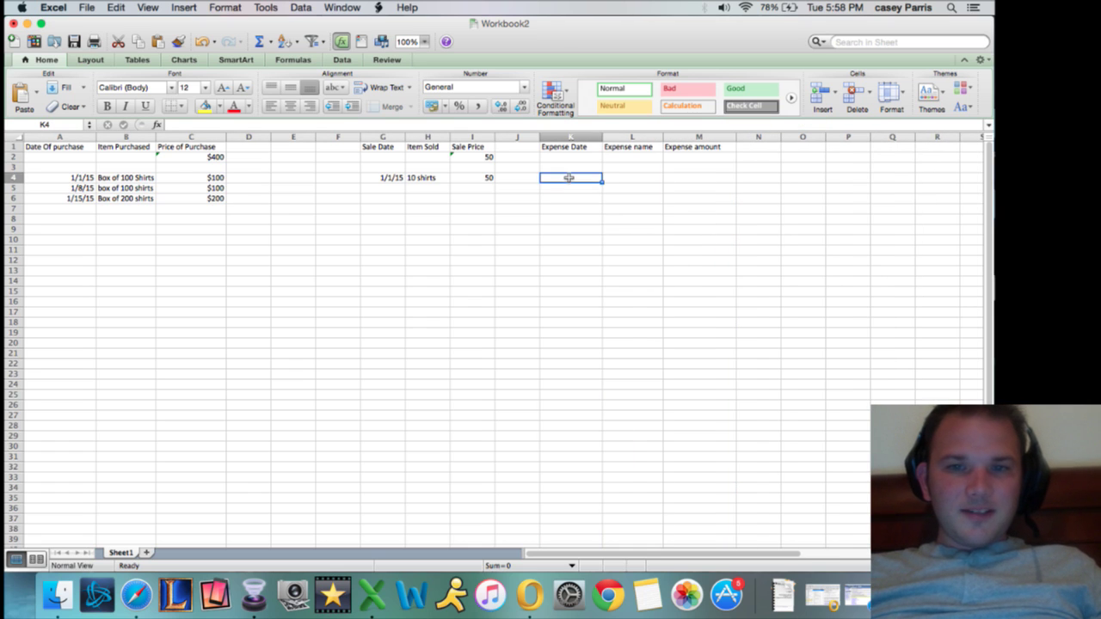
{"action": "type", "text": "1/1/15"}
{"action": "key", "text": "Tab"}
{"action": "type", "text": "Rent"}
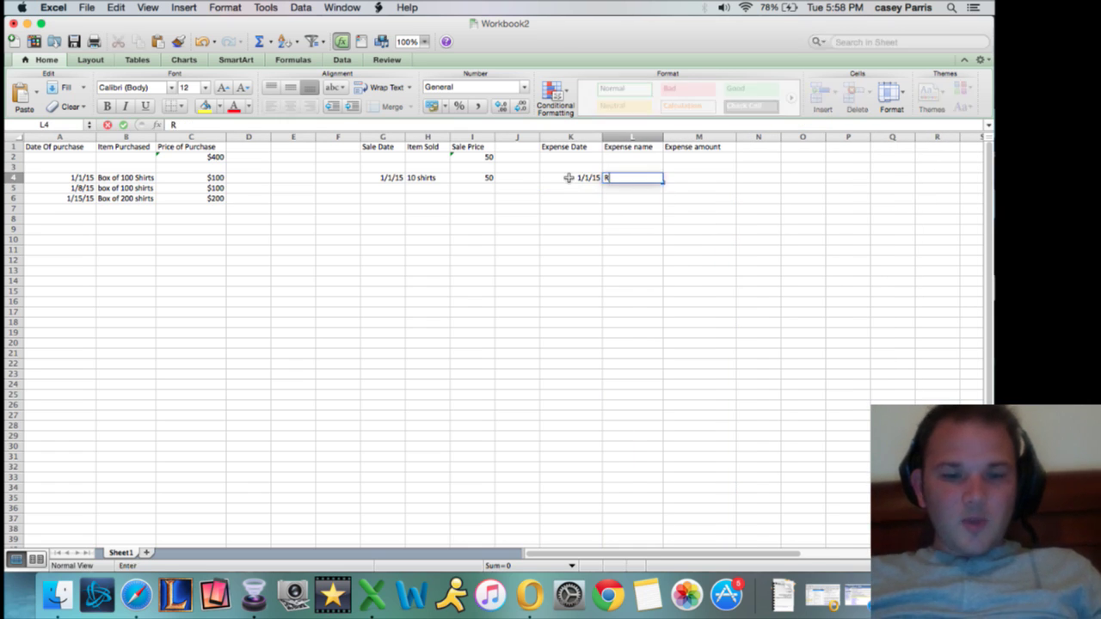
{"action": "key", "text": "Tab"}
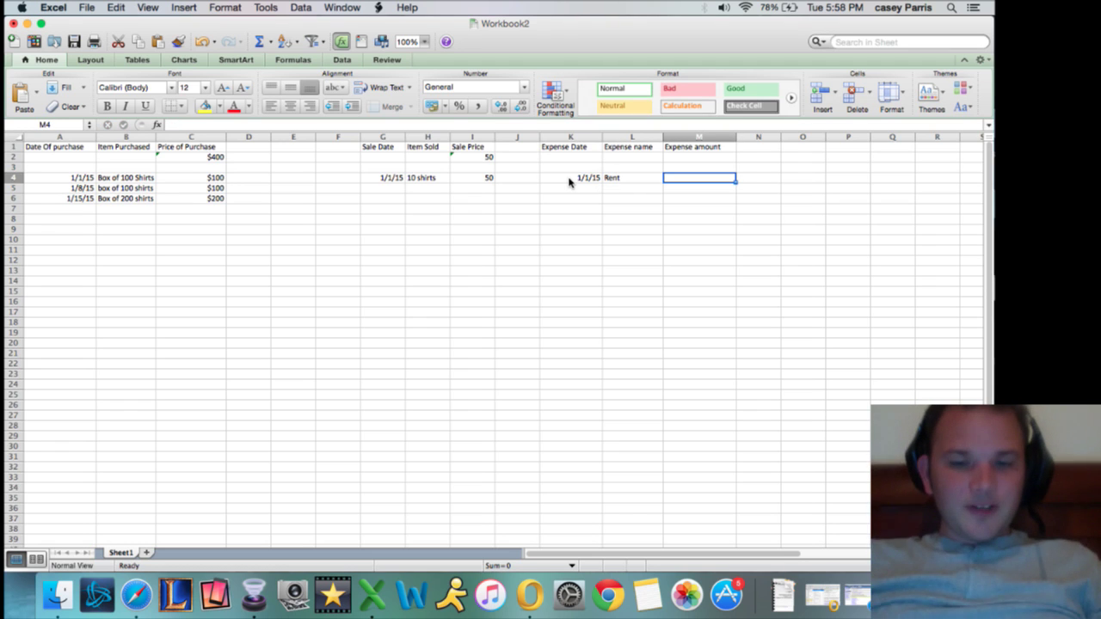
{"action": "type", "text": "1000"}
{"action": "left_click", "coordinate": [632, 188]}
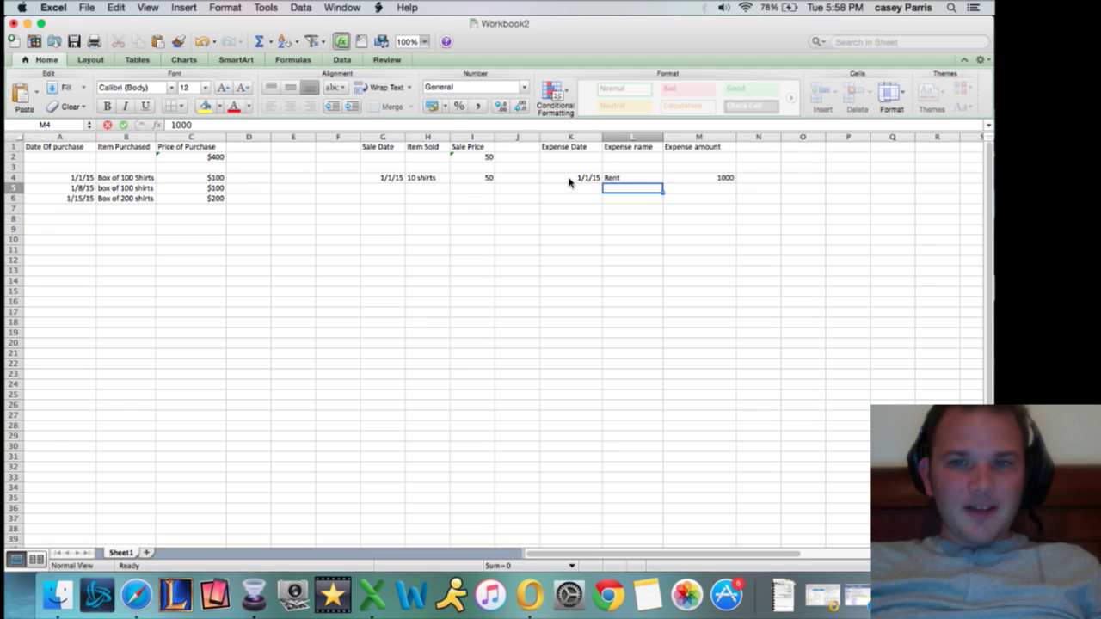
- Use AutoSum > Sum in M2 over column M from M4 down, giving 1000
{"action": "left_click", "coordinate": [711, 160]}
{"action": "left_click", "coordinate": [269, 41]}
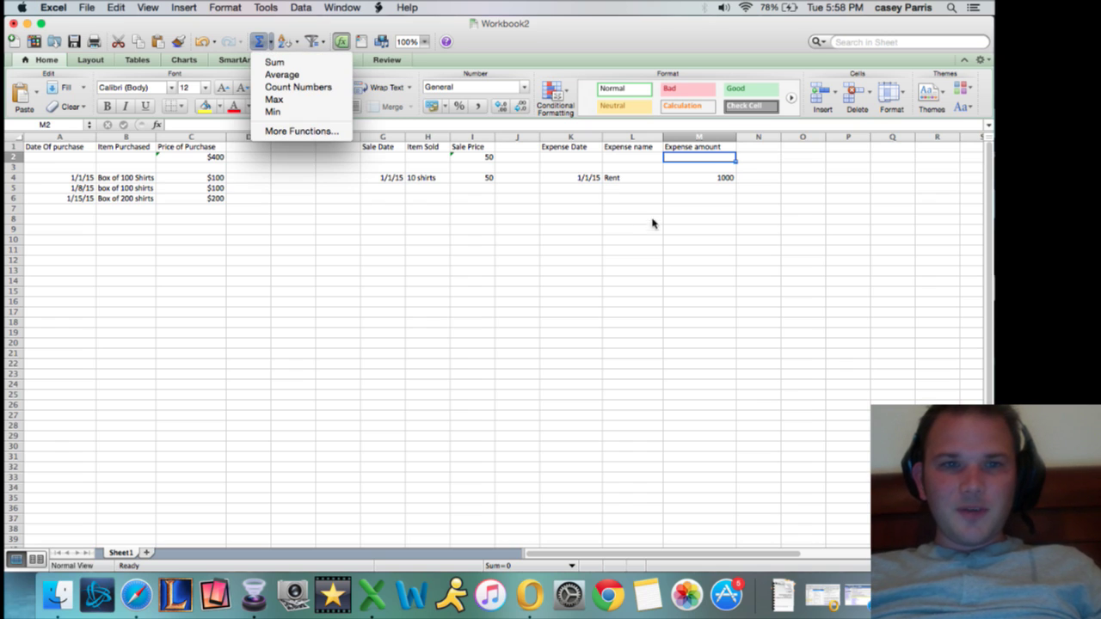
{"action": "left_click", "coordinate": [274, 62]}
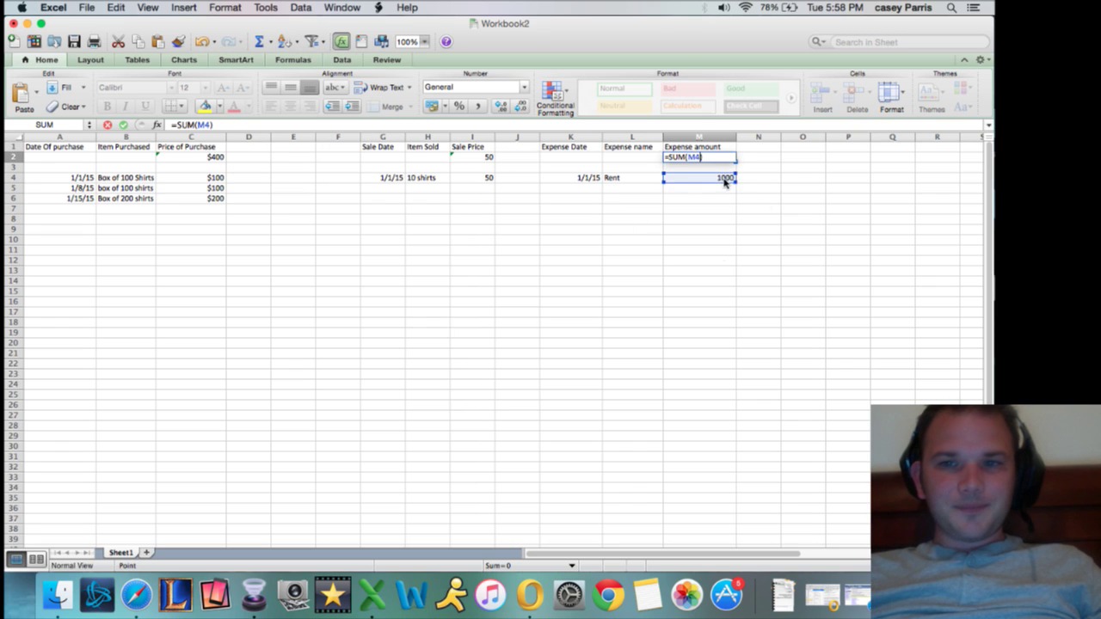
{"action": "left_click_drag", "start_coordinate": [724, 197], "coordinate": [702, 469]}
{"action": "key", "text": "Return"}
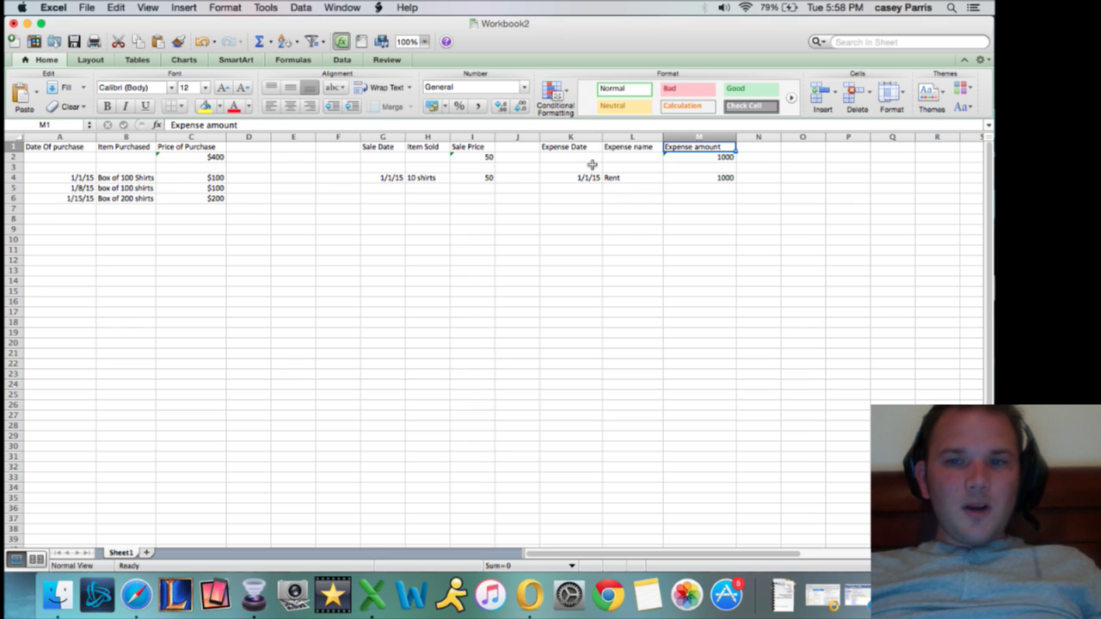
- Type 'Gross Profit' in O1 and 'Net Profit' in P1, then widen column O to fit
{"action": "left_click", "coordinate": [797, 148]}
{"action": "type", "text": "Gros"}
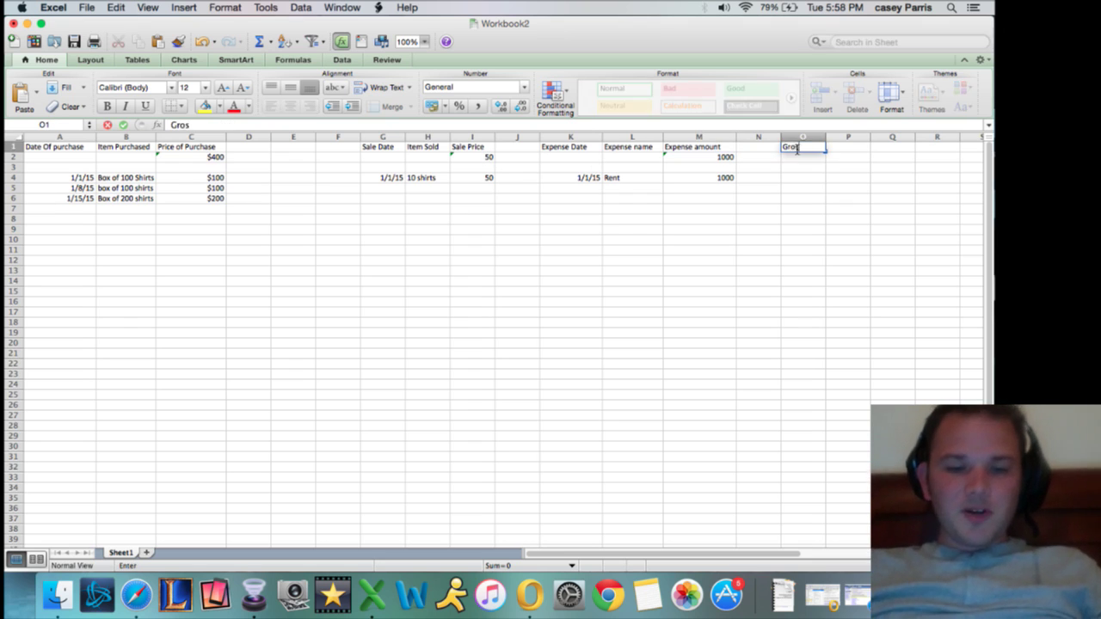
{"action": "type", "text": "s pROFIT"}
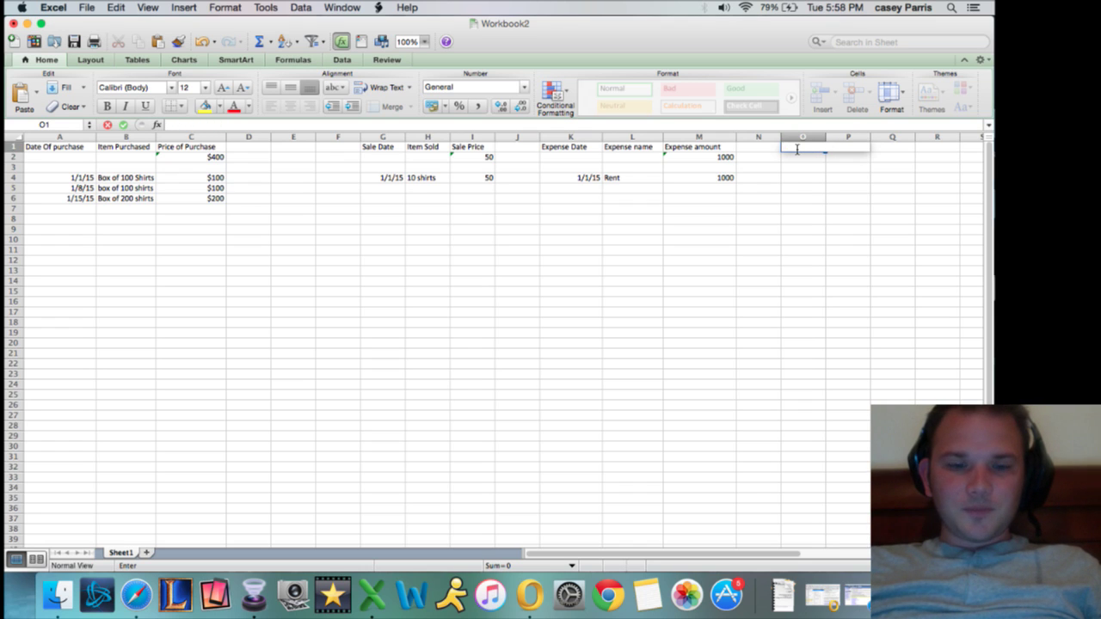
{"action": "type", "text": "Gross Profit"}
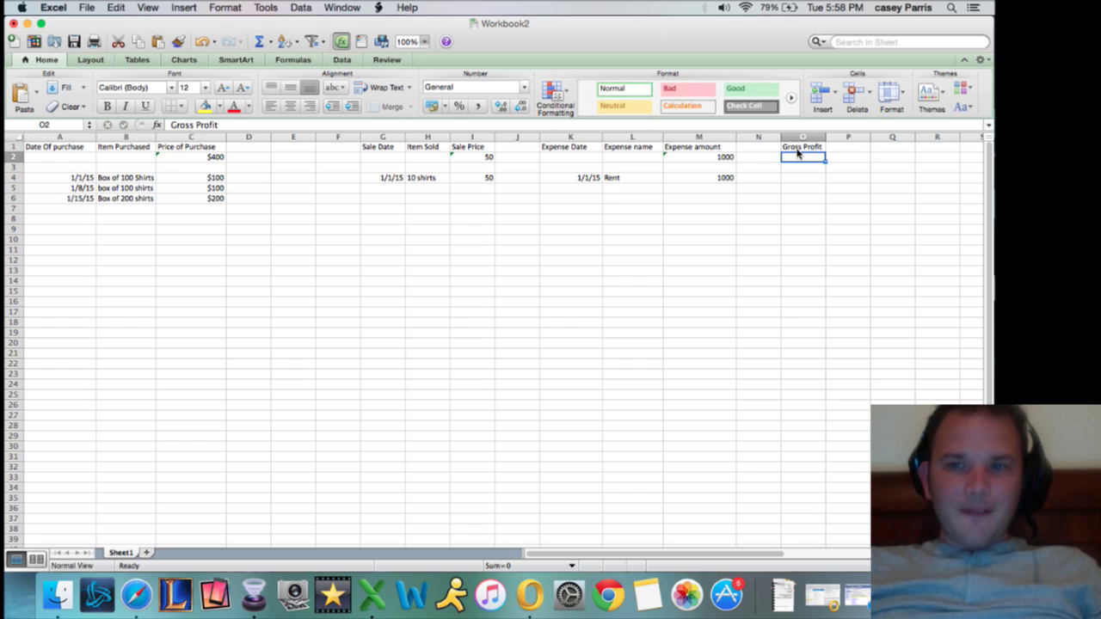
{"action": "key", "text": "Tab"}
{"action": "type", "text": "Net Profit"}
{"action": "key", "text": "Return"}
{"action": "left_click_drag", "start_coordinate": [823, 137], "coordinate": [831, 137]}
- Enter =SUM(I2-C2) in O2 so gross profit reads -$350
{"action": "left_click", "coordinate": [808, 156]}
{"action": "left_click", "coordinate": [256, 43]}
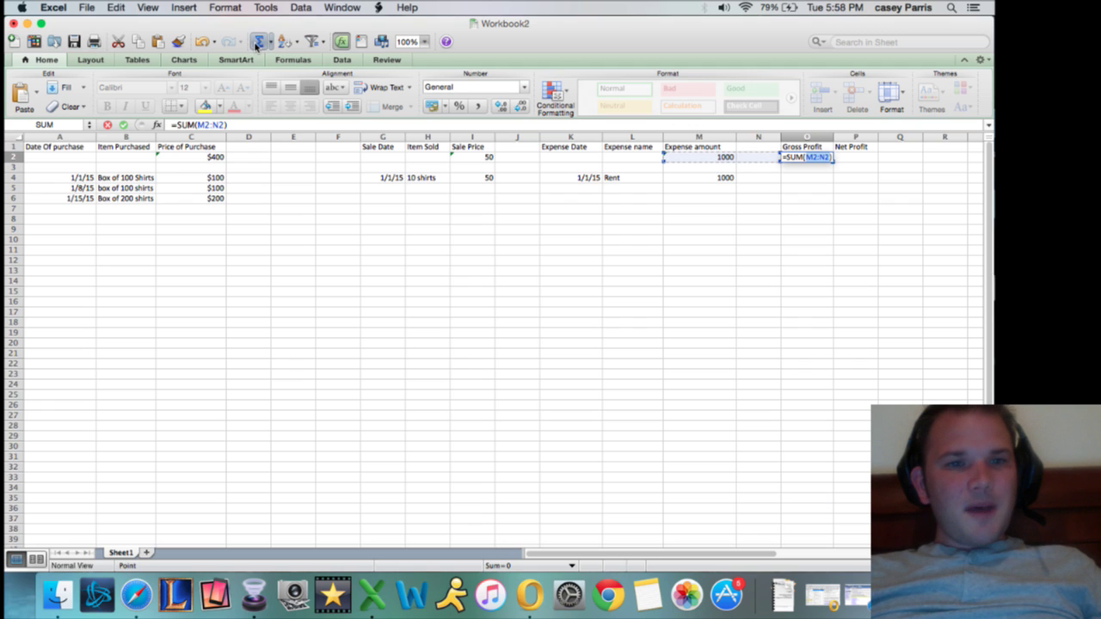
{"action": "left_click", "coordinate": [472, 160]}
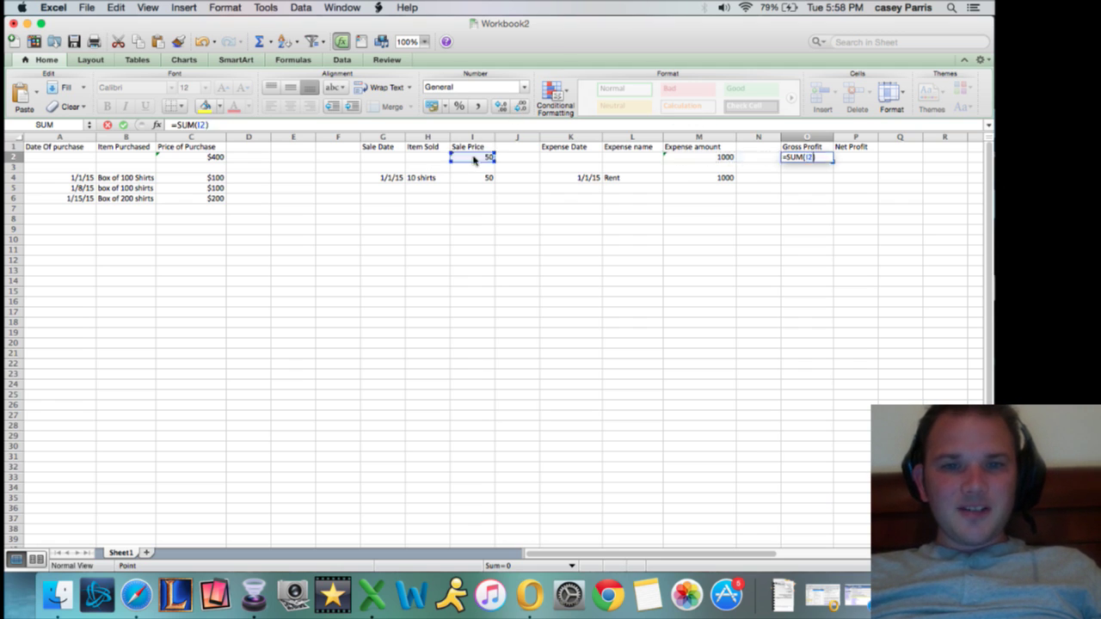
{"action": "type", "text": "-"}
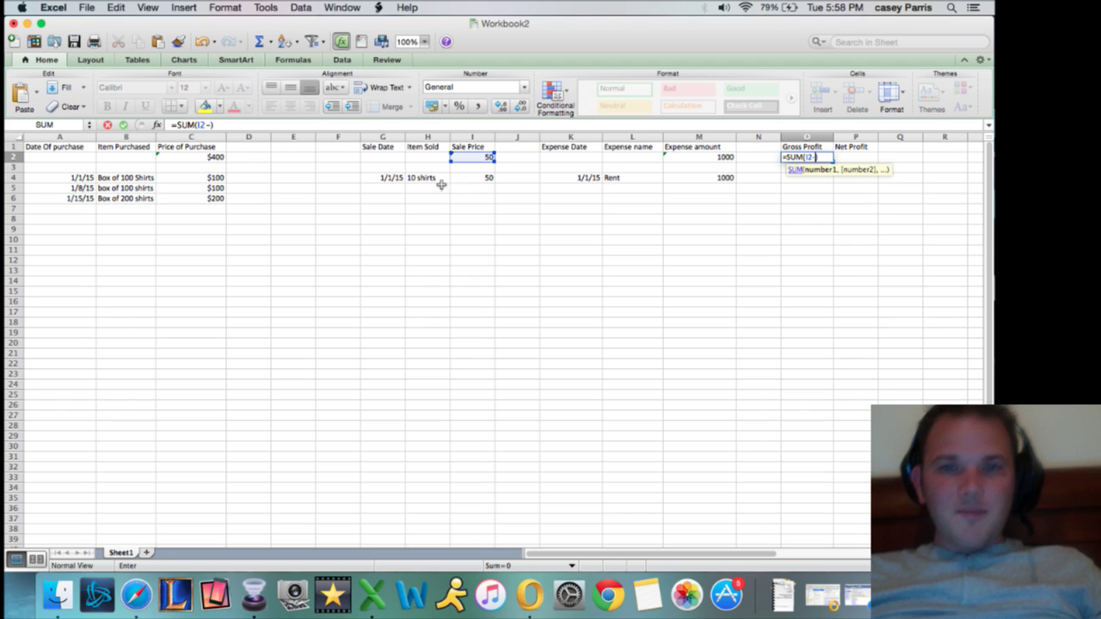
{"action": "left_click", "coordinate": [202, 156]}
{"action": "key", "text": "Return"}
{"action": "key", "text": "Up"}
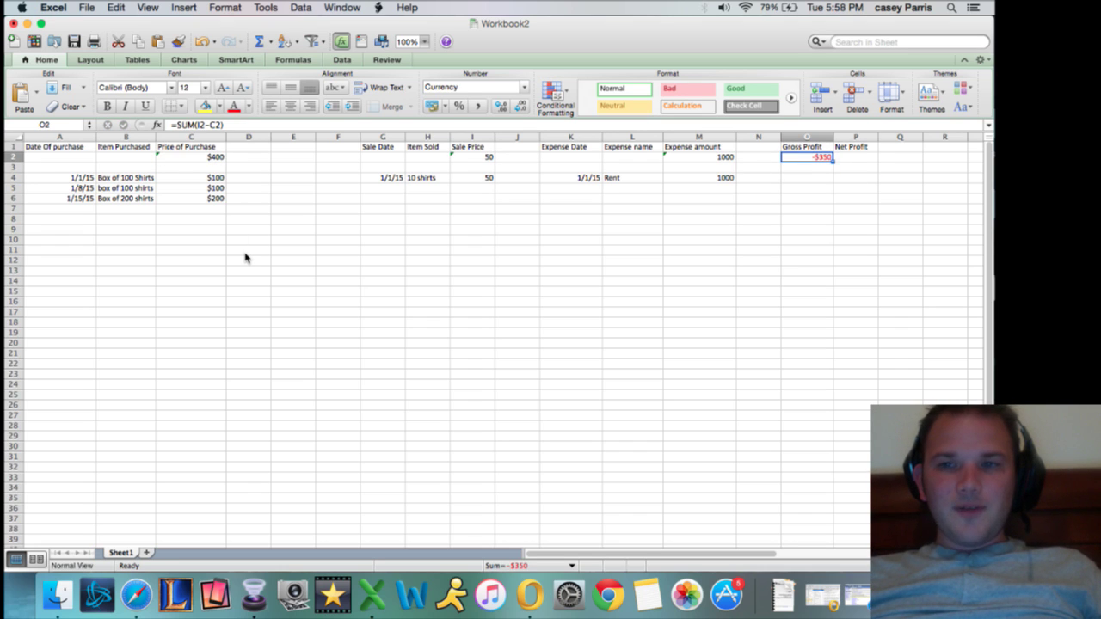
{"action": "key", "text": "Right"}
- Build the P2 formula as O2 minus the expense total M2, giving -$1,350
{"action": "left_click", "coordinate": [258, 42]}
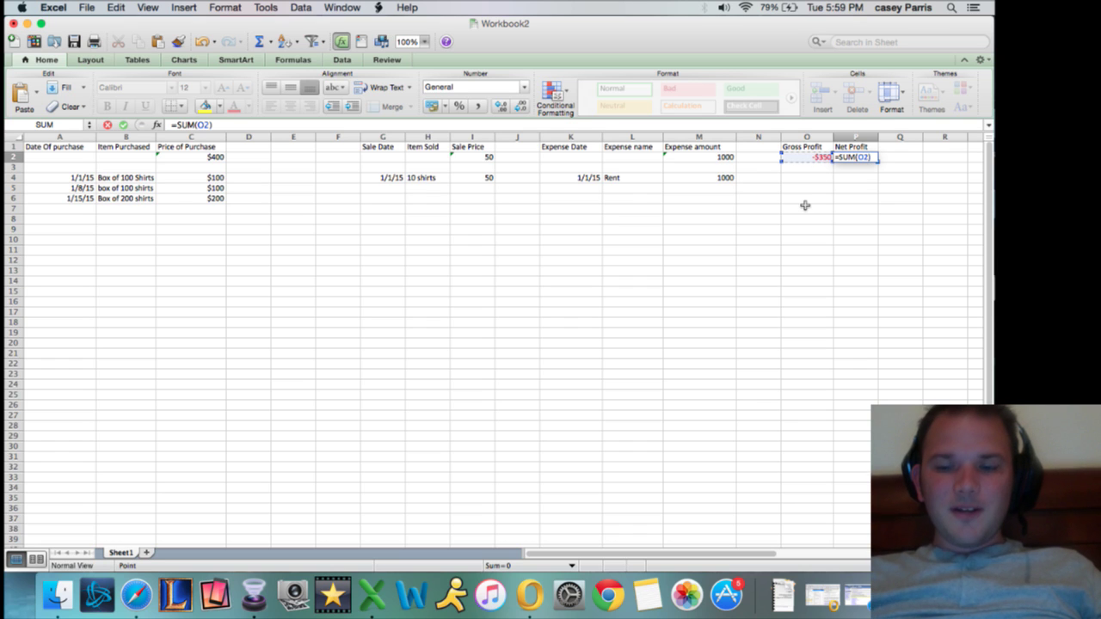
{"action": "type", "text": "-"}
{"action": "left_click", "coordinate": [725, 157]}
{"action": "key", "text": "Return"}
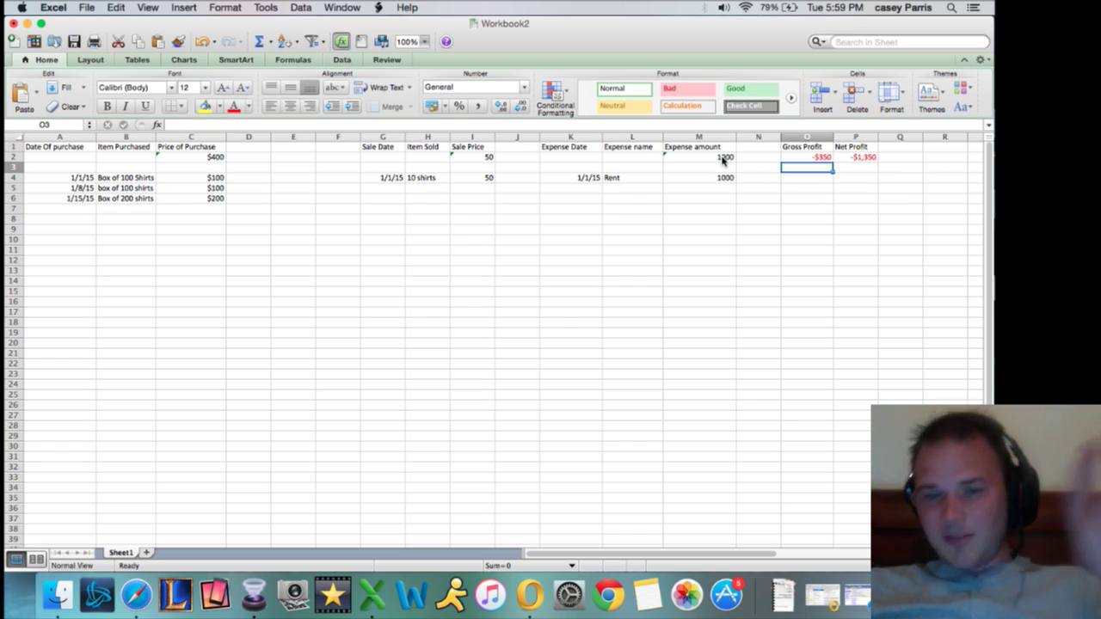
{"action": "mouse_move", "coordinate": [470, 188]}
{"action": "left_mouse_down"}
{"action": "mouse_move", "coordinate": [467, 422]}
{"action": "mouse_move", "coordinate": [479, 204]}
{"action": "left_mouse_up"}
- Fill row 5 with the sale 1-1-2015, '50 shirts', 250 in G5:I5
{"action": "left_click", "coordinate": [485, 188]}
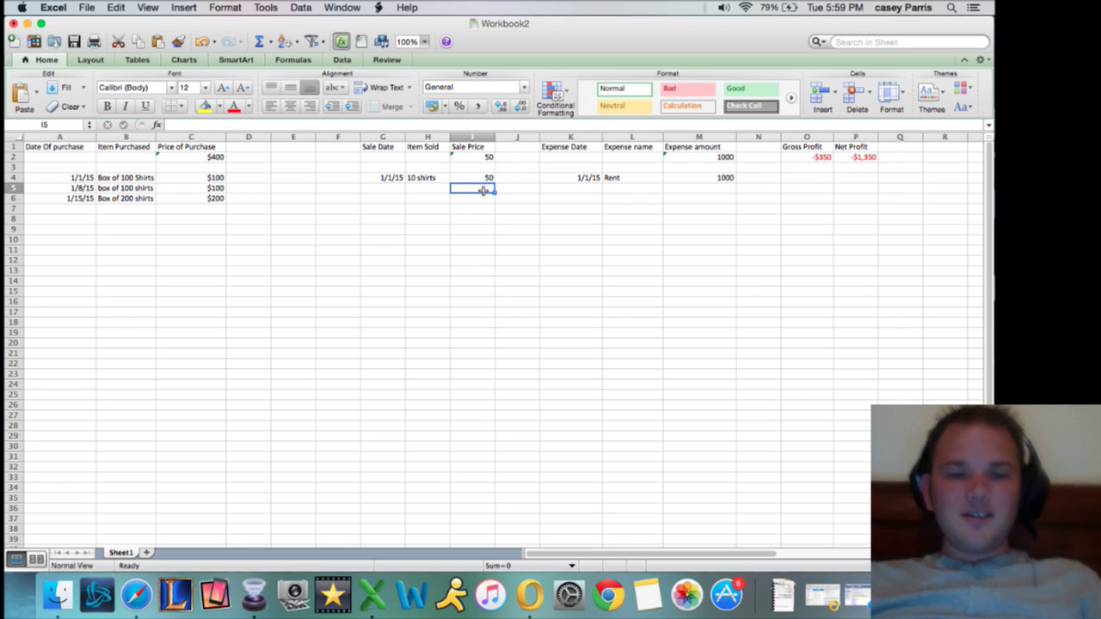
{"action": "key", "text": "Left"}
{"action": "key", "text": "Left"}
{"action": "type", "text": "1"}
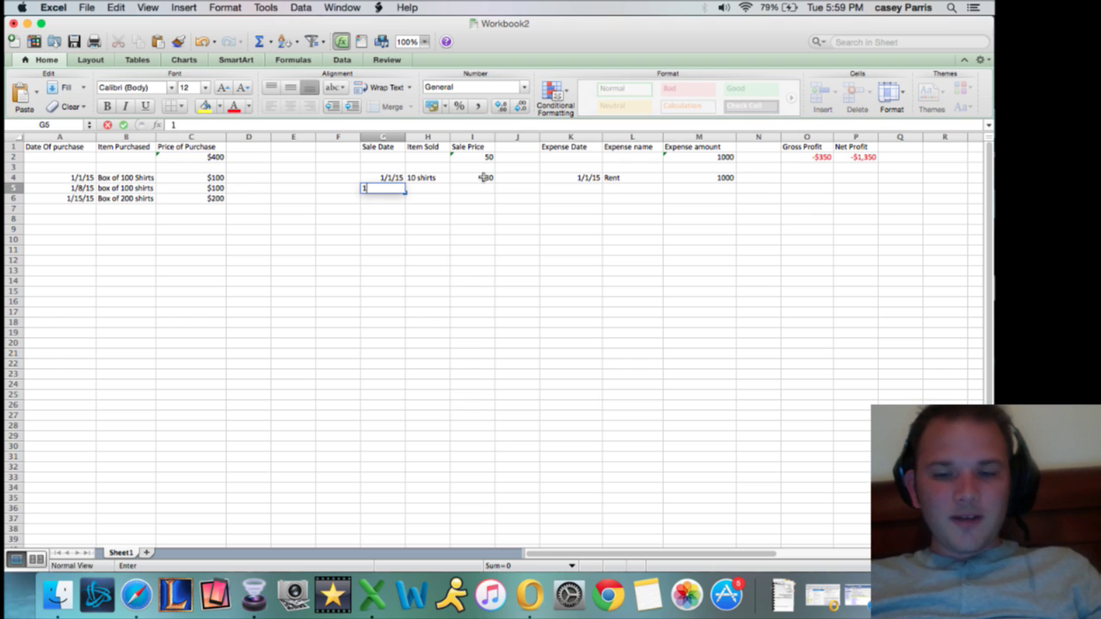
{"action": "type", "text": "-1-2015"}
{"action": "key", "text": "Tab"}
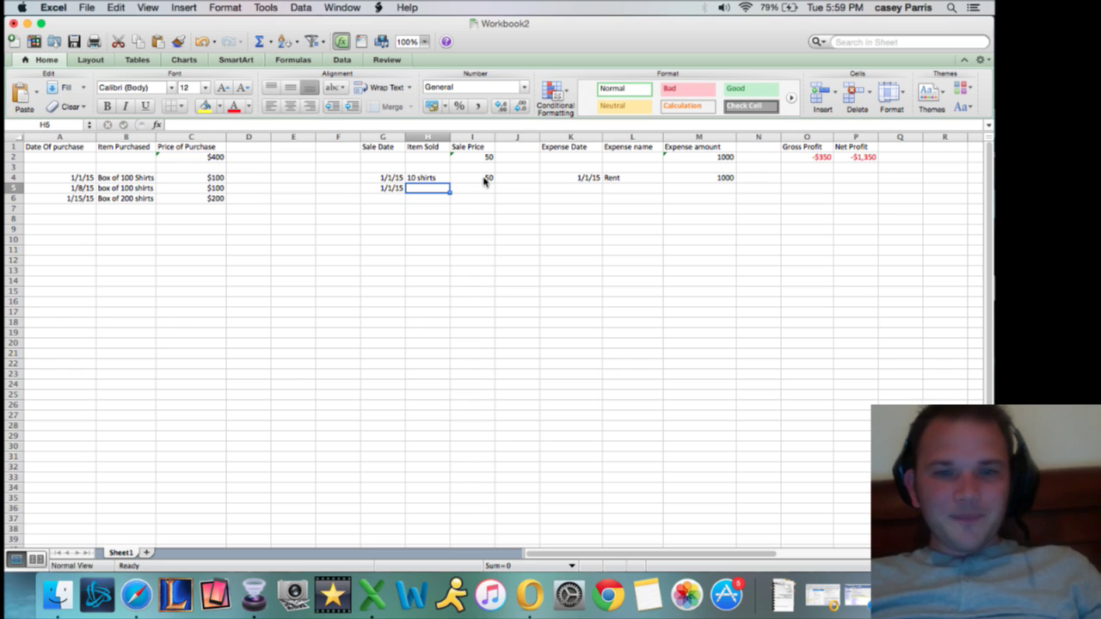
{"action": "type", "text": "50 shi"}
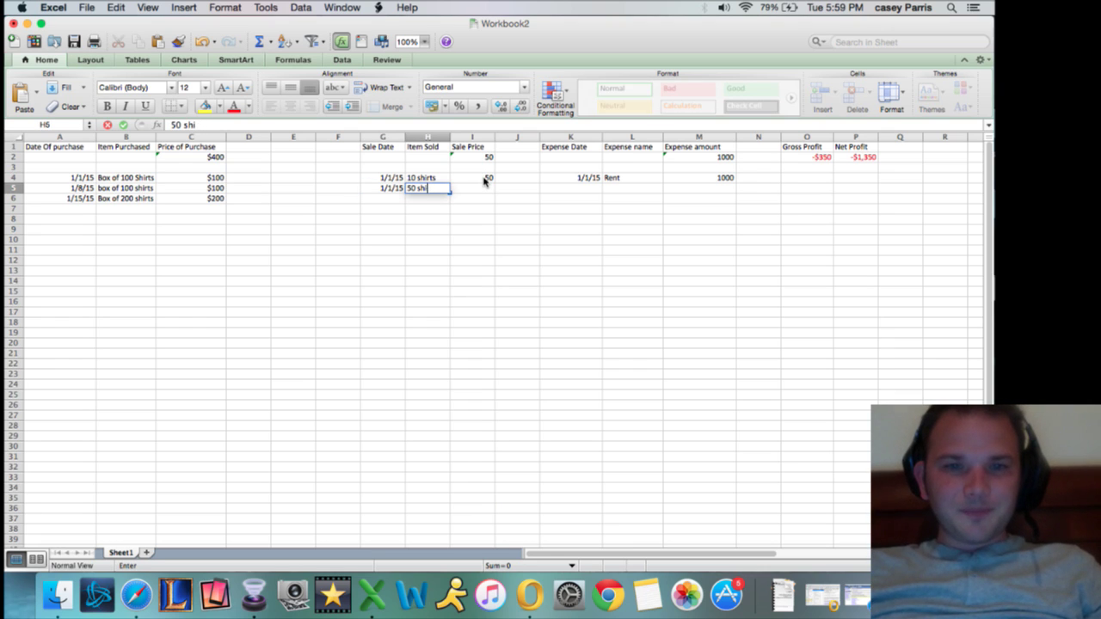
{"action": "type", "text": "rts"}
{"action": "key", "text": "Tab"}
{"action": "type", "text": "250"}
{"action": "key", "text": "Return"}
- Check the updated gross profit (-$100), net profit (-$1,100) and M2 expense total formulas
{"action": "key", "text": "Right"}
{"action": "key", "text": "Up"}
{"action": "key", "text": "Right"}
{"action": "key", "text": "Right"}
{"action": "key", "text": "Right"}
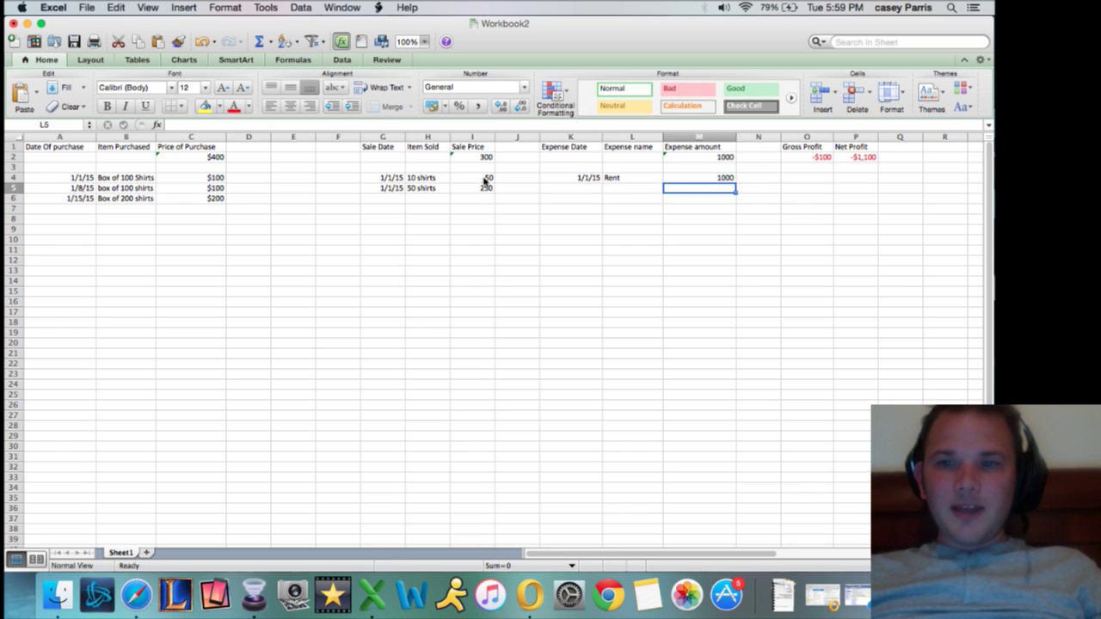
{"action": "key", "text": "Up"}
{"action": "key", "text": "Up"}
{"action": "key", "text": "Left"}
{"action": "key", "text": "Right"}
{"action": "key", "text": "Right"}
{"action": "key", "text": "Right"}
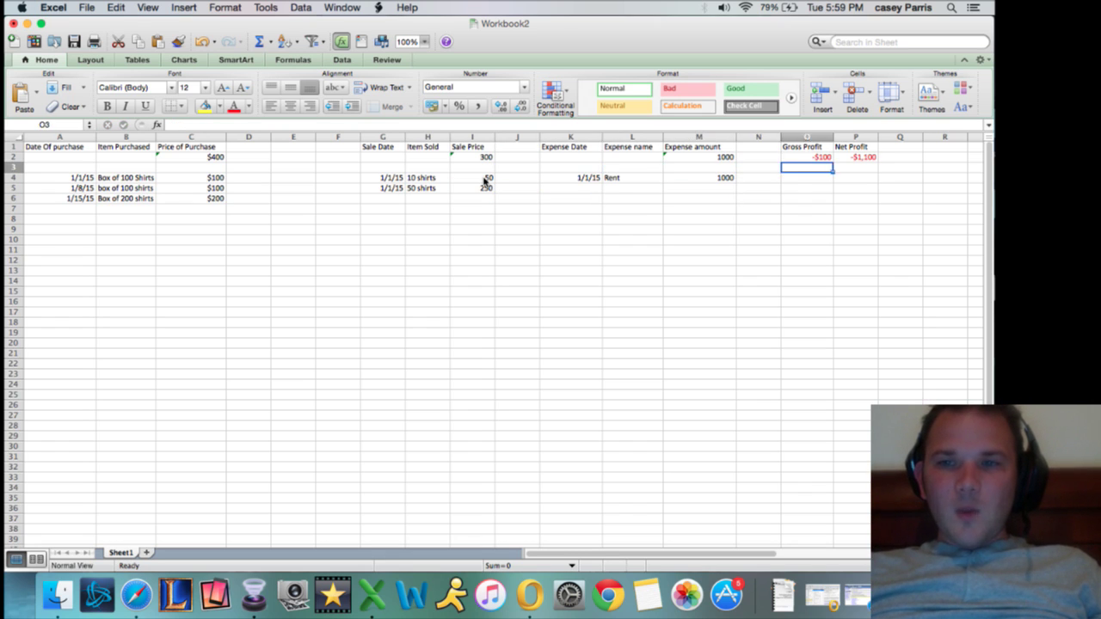
{"action": "key", "text": "Up"}
{"action": "key", "text": "Right"}
{"action": "key", "text": "Down"}
{"action": "key", "text": "Up"}
{"action": "key", "text": "Left"}
{"action": "key", "text": "Right"}
{"action": "key", "text": "Left"}
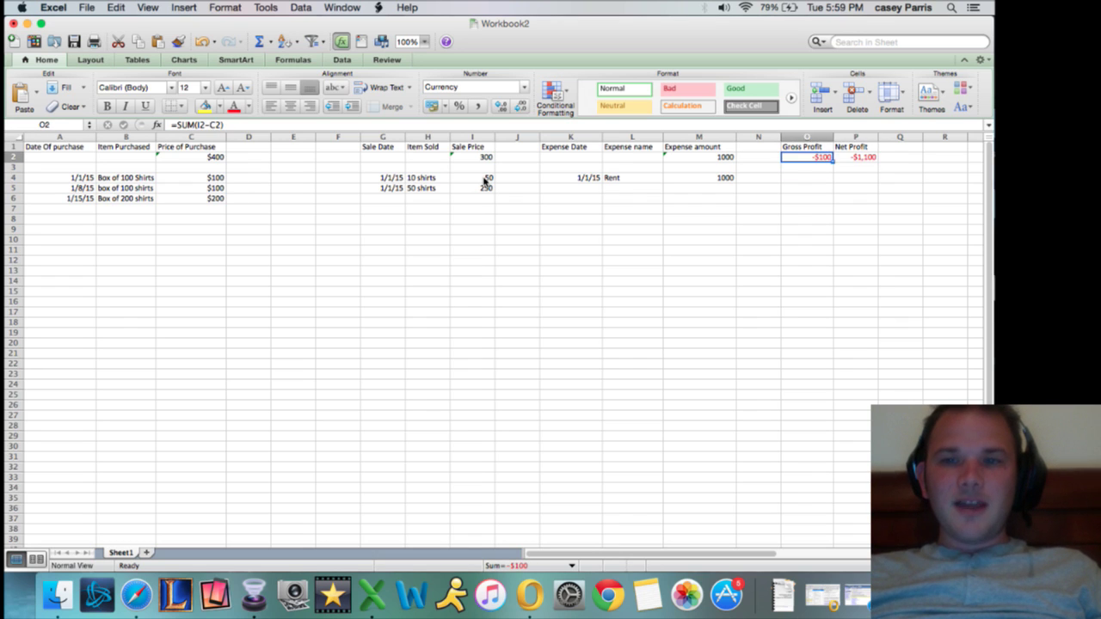
{"action": "key", "text": "Left"}
{"action": "key", "text": "Left"}
{"action": "key", "text": "Left"}
{"action": "key", "text": "Right"}
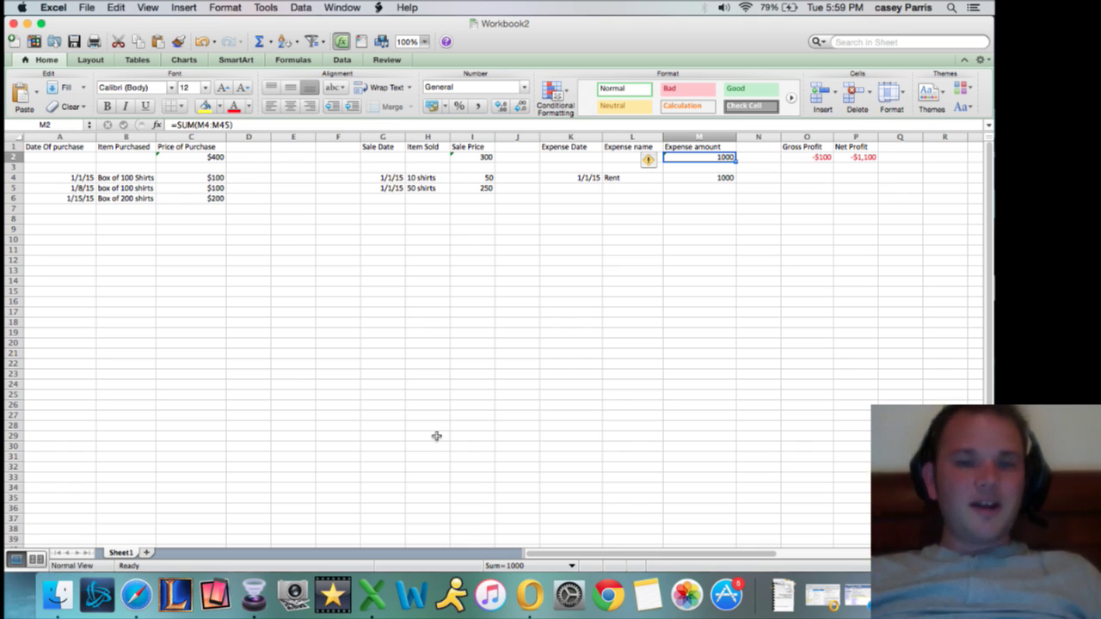
- Clear cell A6 and retype its purchase date as 1/15/15
{"action": "scroll", "coordinate": [436, 438], "scroll_direction": "down", "scroll_amount": 10}
{"action": "scroll", "coordinate": [436, 439], "scroll_direction": "up", "scroll_amount": 10}
{"action": "scroll", "coordinate": [436, 441], "scroll_direction": "down", "scroll_amount": 10}
{"action": "scroll", "coordinate": [436, 442], "scroll_direction": "up", "scroll_amount": 10}
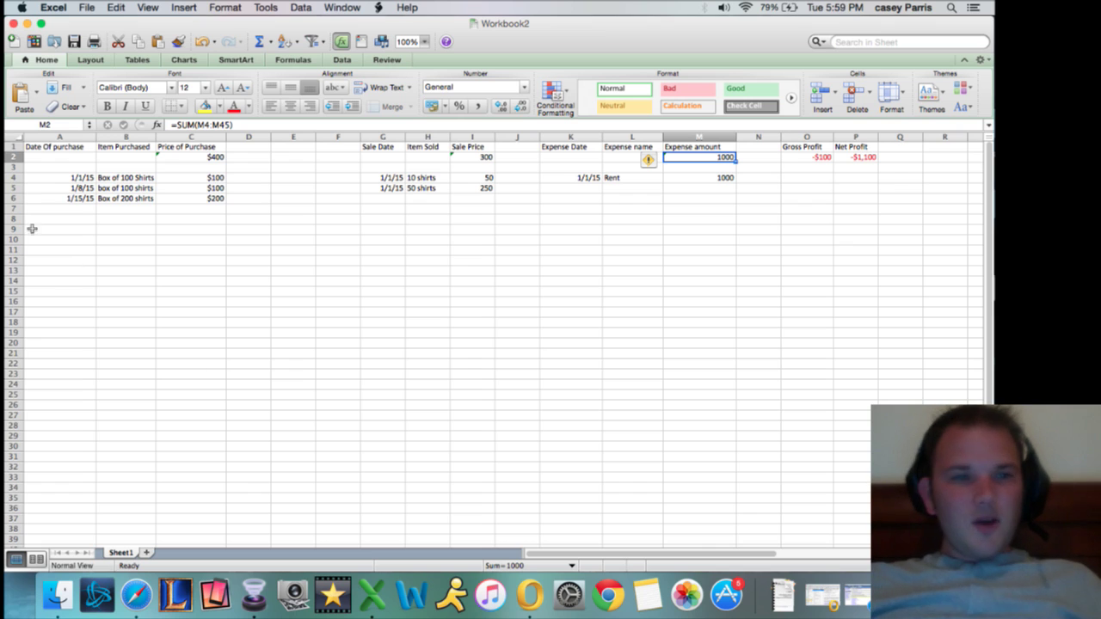
{"action": "left_click", "coordinate": [89, 177]}
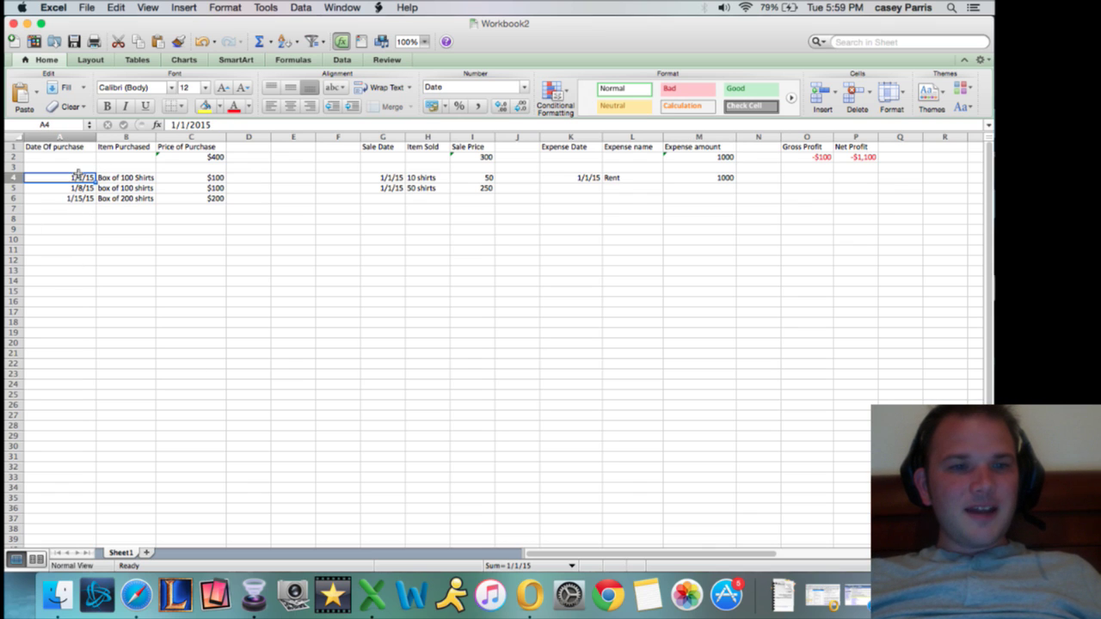
{"action": "key", "text": "Down"}
{"action": "key", "text": "Down"}
{"action": "key", "text": "Down"}
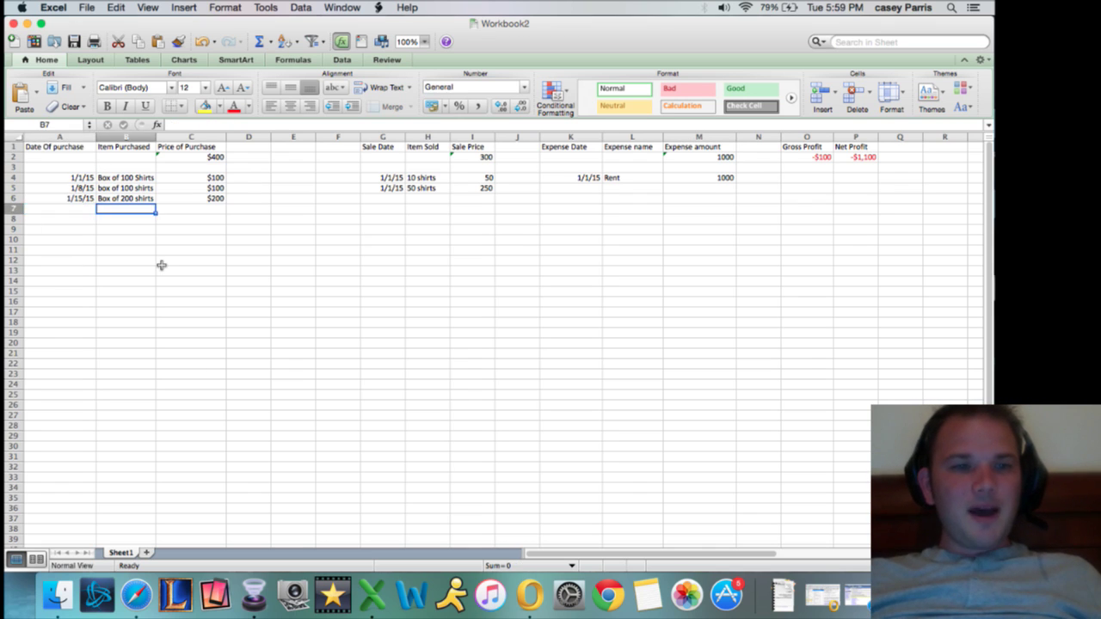
{"action": "key", "text": "Up"}
{"action": "key", "text": "Delete"}
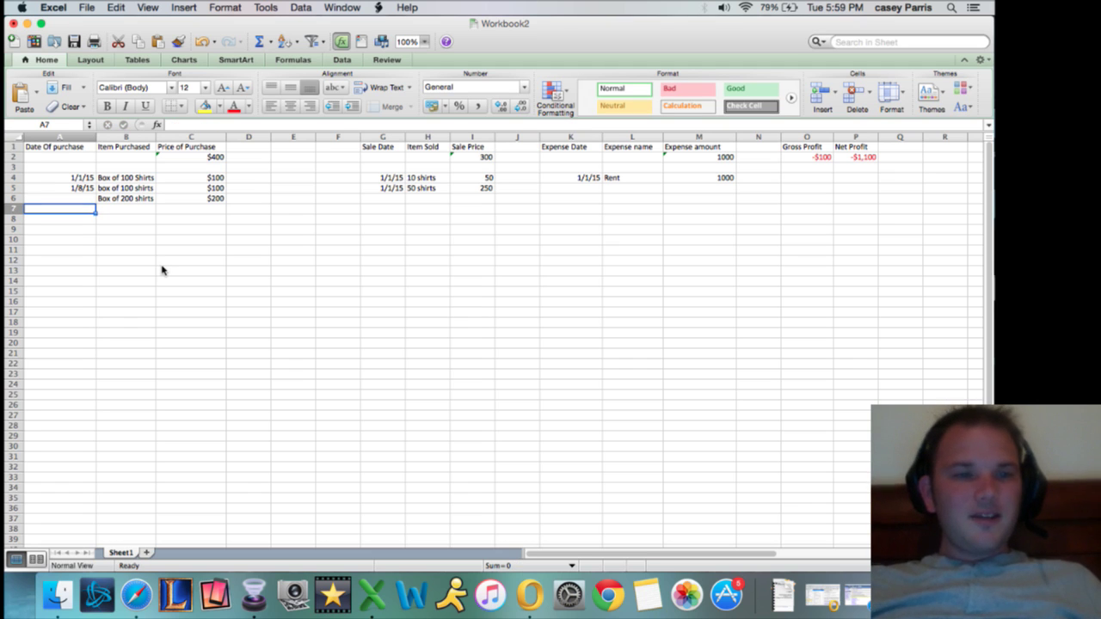
{"action": "type", "text": "1/15/15"}
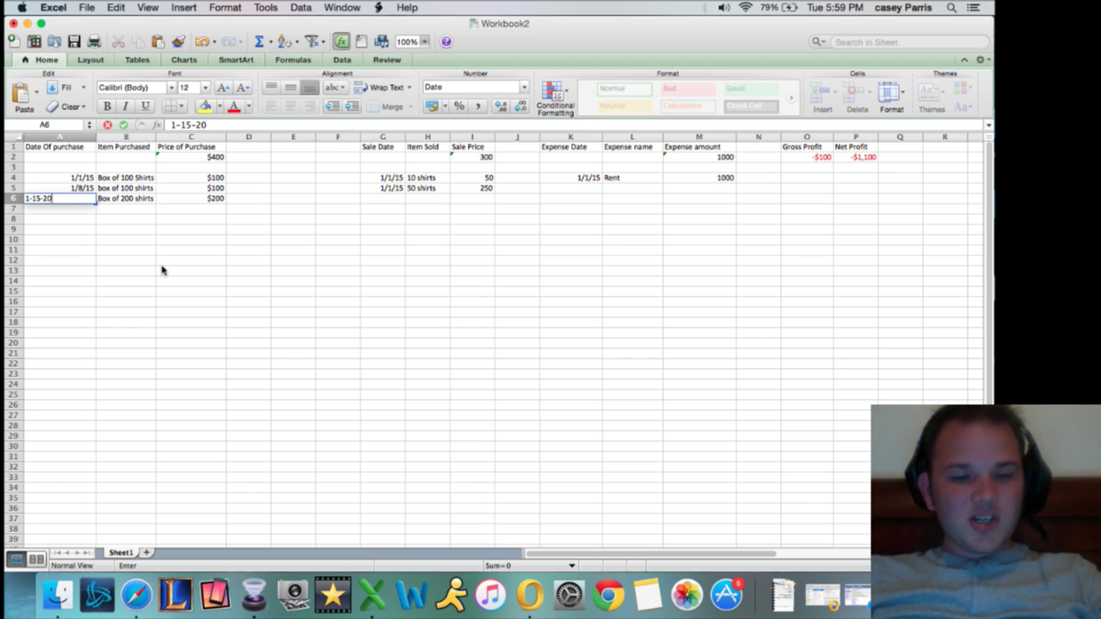
{"action": "key", "text": "Return"}
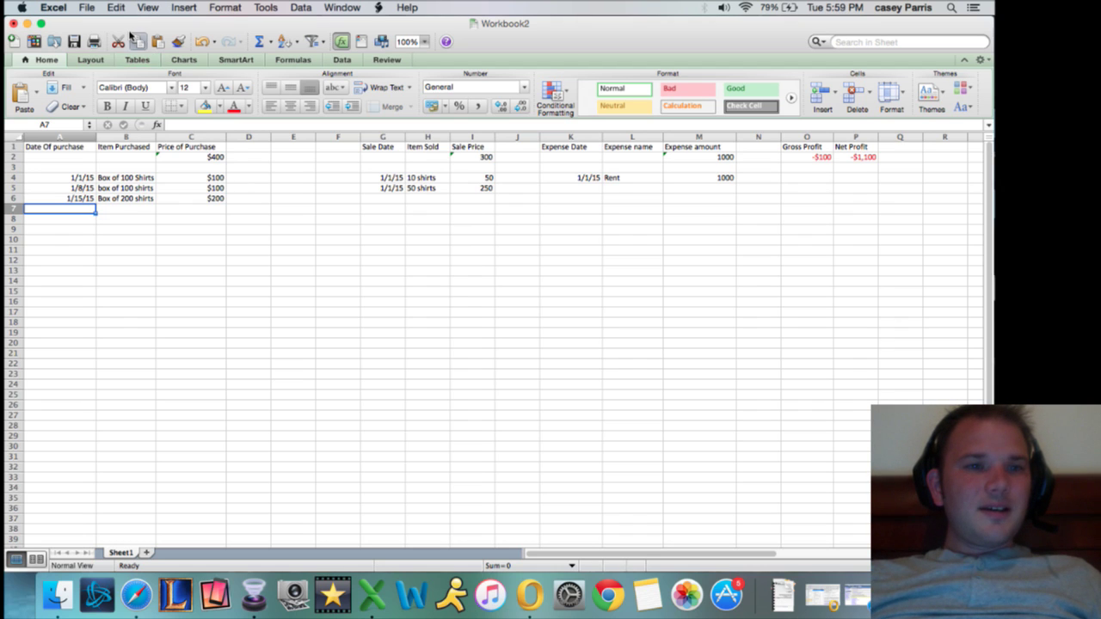
{"action": "left_click", "coordinate": [86, 6]}
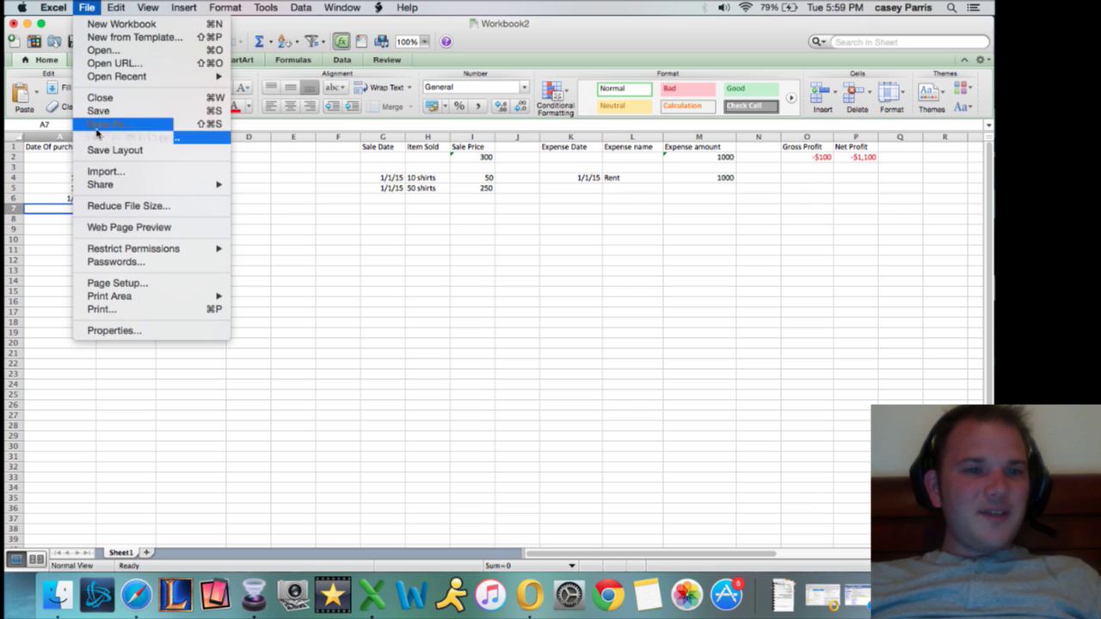
{"action": "left_click", "coordinate": [410, 312]}
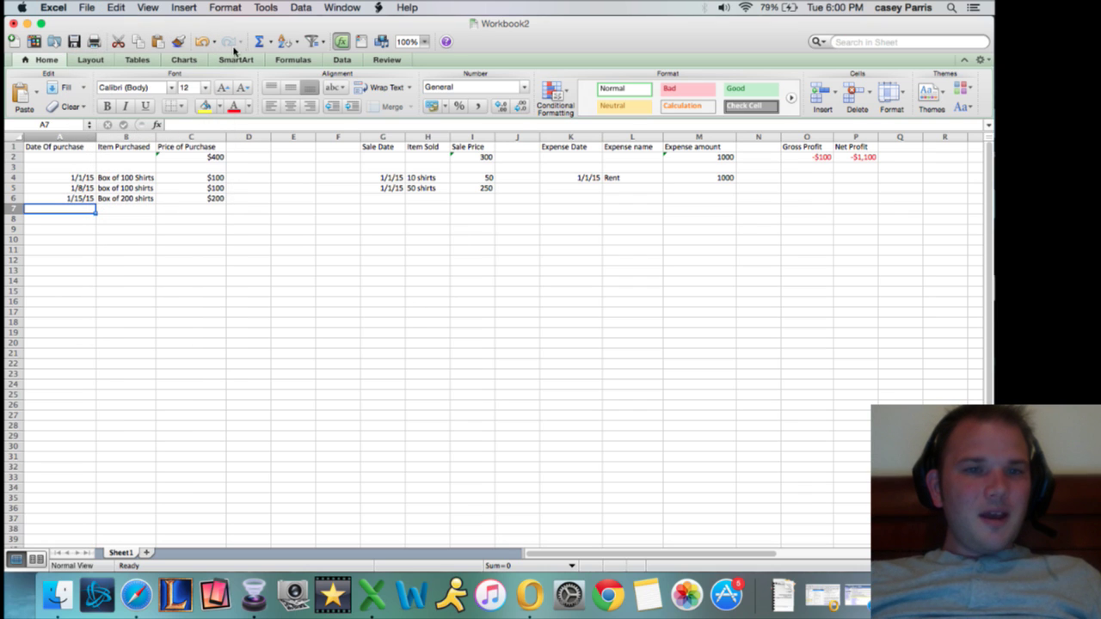
{"action": "left_click", "coordinate": [135, 63]}
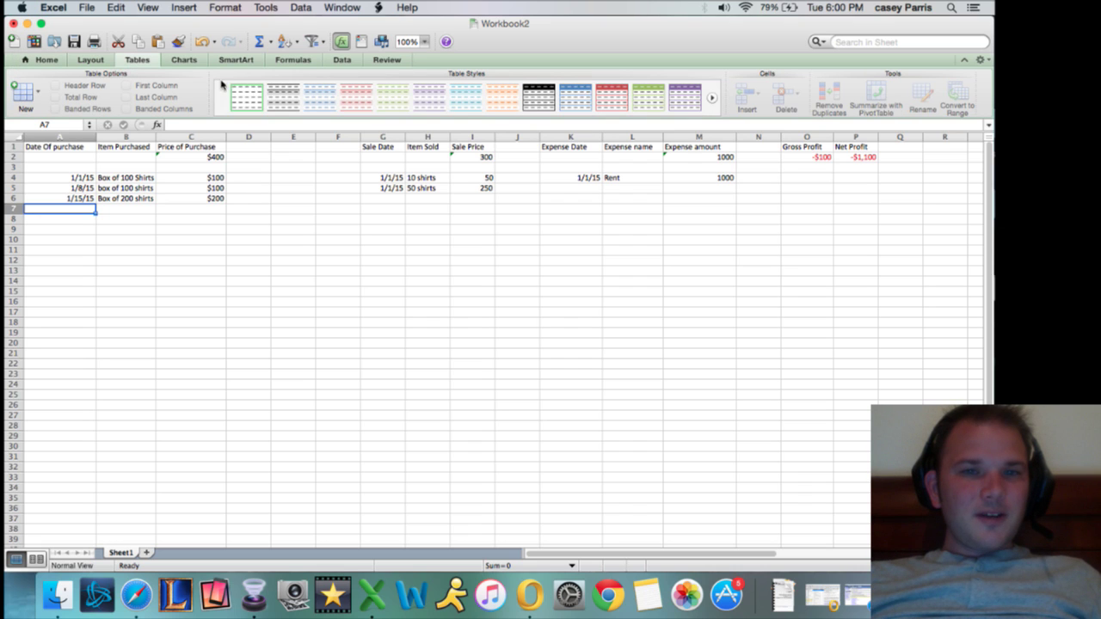
{"action": "left_click", "coordinate": [47, 60]}
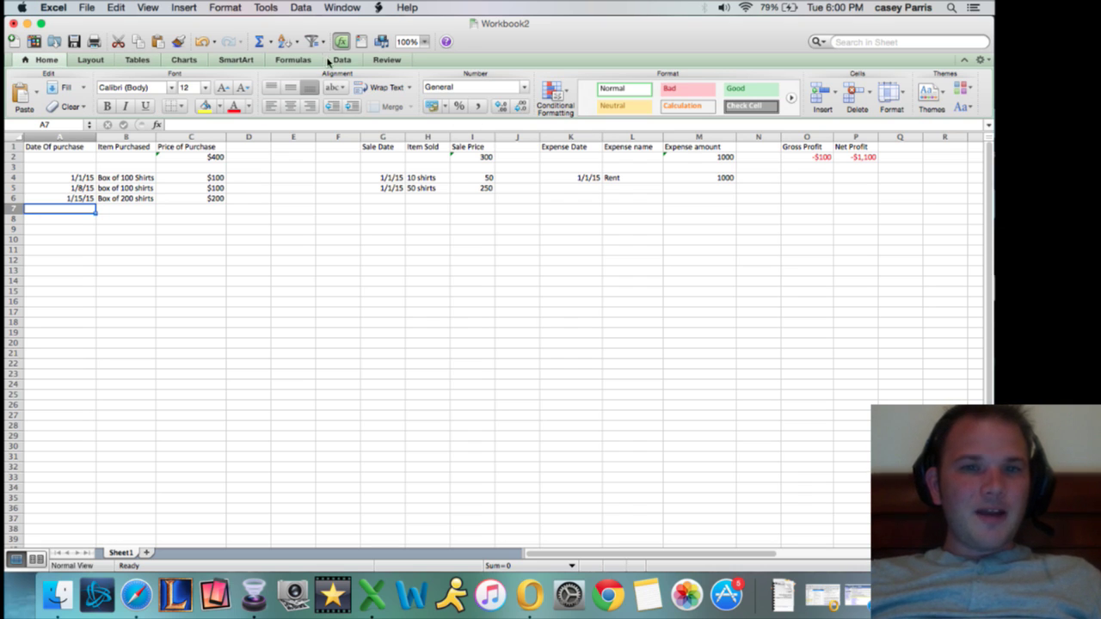
- Freeze the top header row from the Layout tab and scroll to test it
{"action": "left_click", "coordinate": [91, 60]}
{"action": "left_click", "coordinate": [870, 108]}
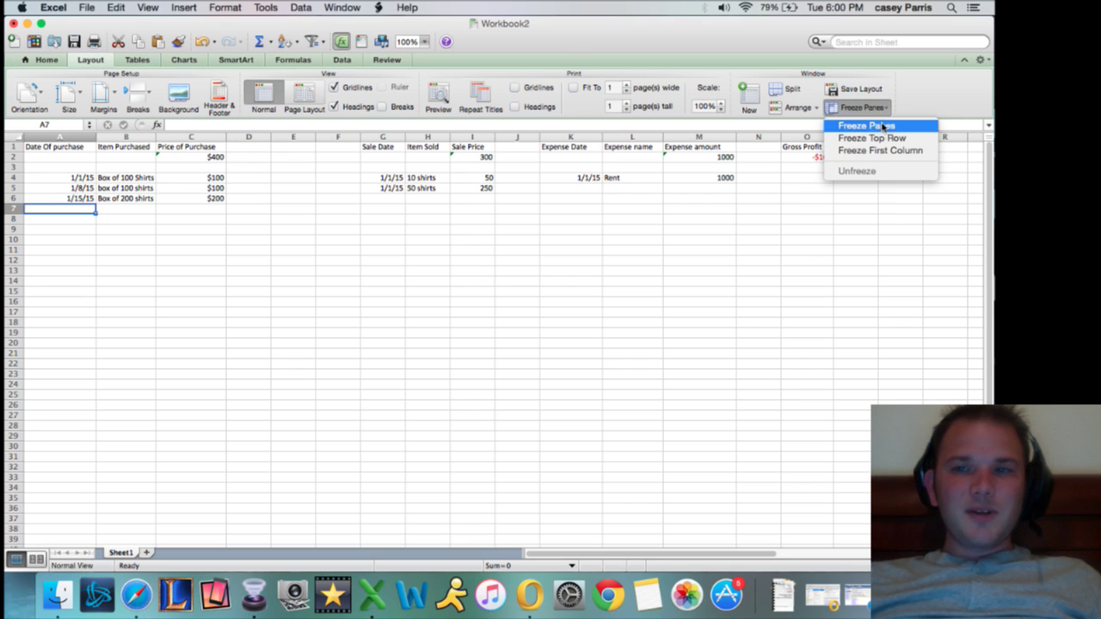
{"action": "left_click", "coordinate": [886, 138]}
{"action": "scroll", "coordinate": [821, 265], "scroll_direction": "down", "scroll_amount": 5}
{"action": "scroll", "coordinate": [821, 266], "scroll_direction": "up", "scroll_amount": 3}
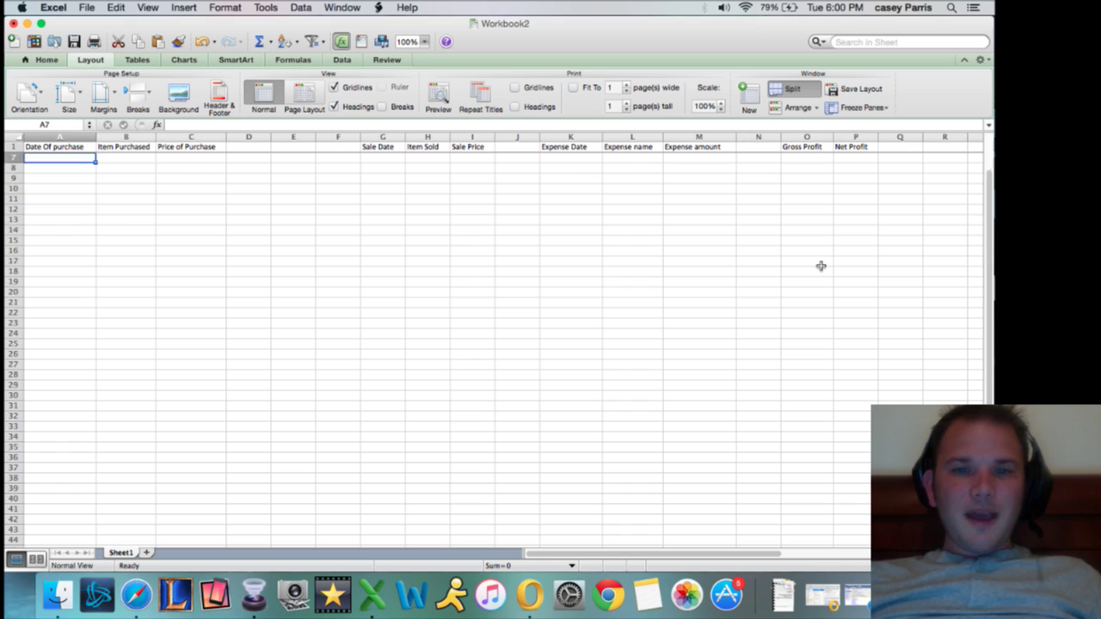
{"action": "scroll", "coordinate": [821, 266], "scroll_direction": "up", "scroll_amount": 10}
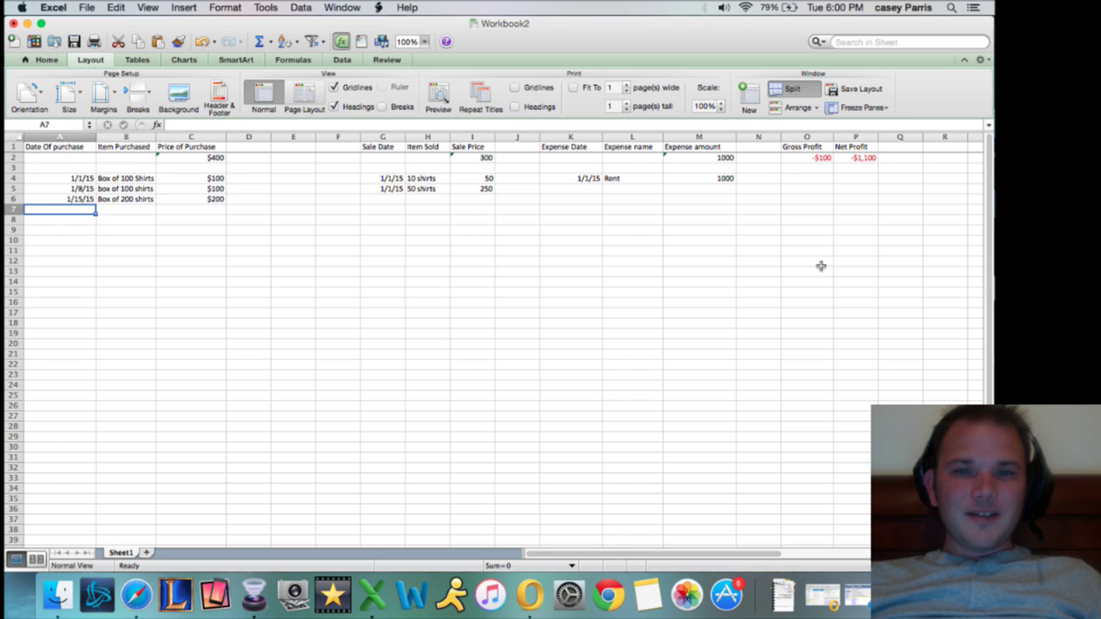
- Unfreeze the panes and scroll to confirm the sheet moves together
{"action": "left_click", "coordinate": [883, 110]}
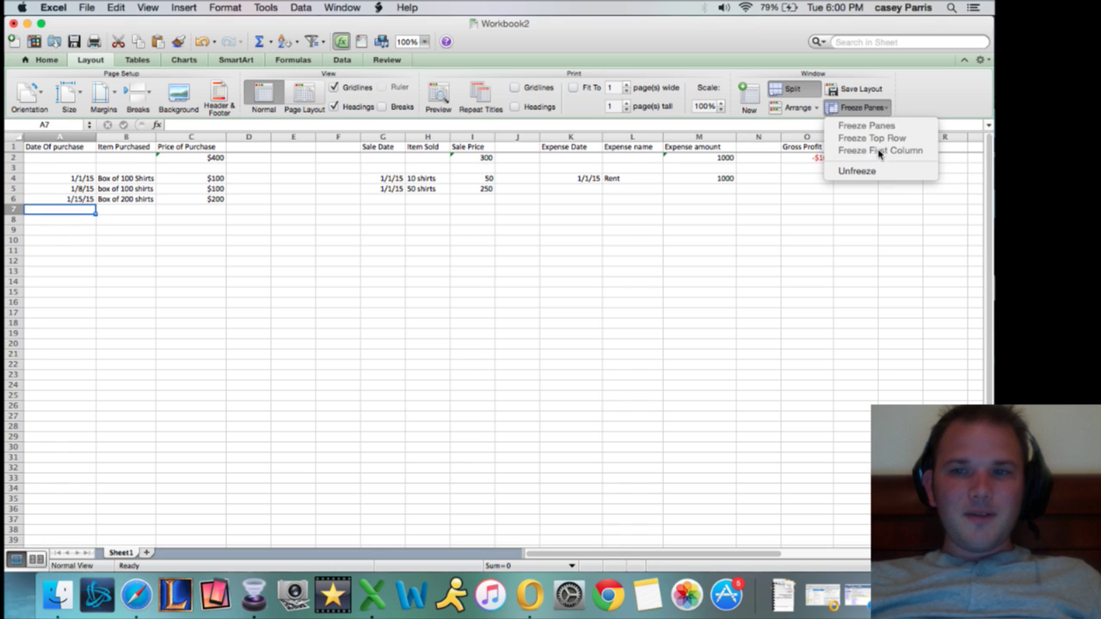
{"action": "left_click", "coordinate": [847, 170]}
{"action": "scroll", "coordinate": [781, 269], "scroll_direction": "down", "scroll_amount": 20}
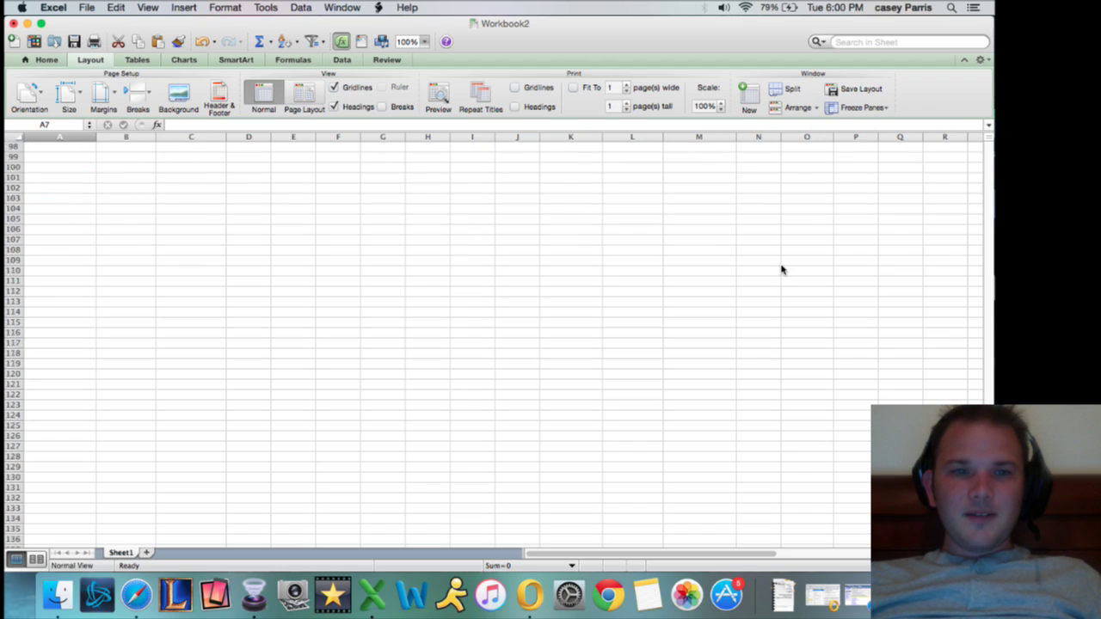
{"action": "scroll", "coordinate": [781, 269], "scroll_direction": "up", "scroll_amount": 20}
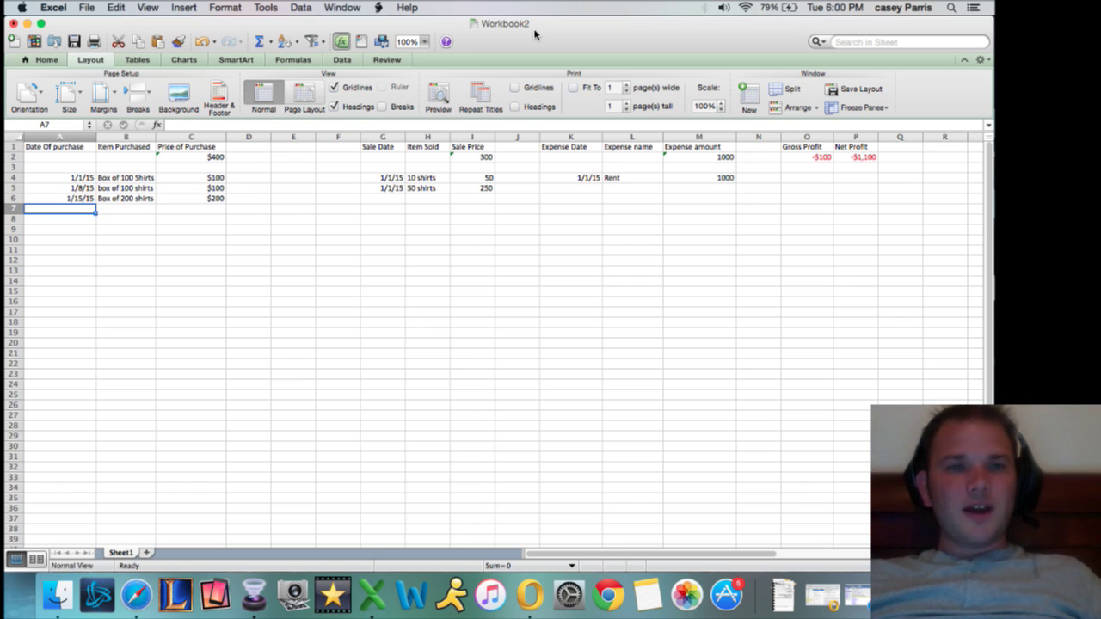
- Close Workbook2 without saving and open the Video Games.xlsx workbook
{"action": "left_click", "coordinate": [12, 23]}
{"action": "left_click", "coordinate": [465, 123]}
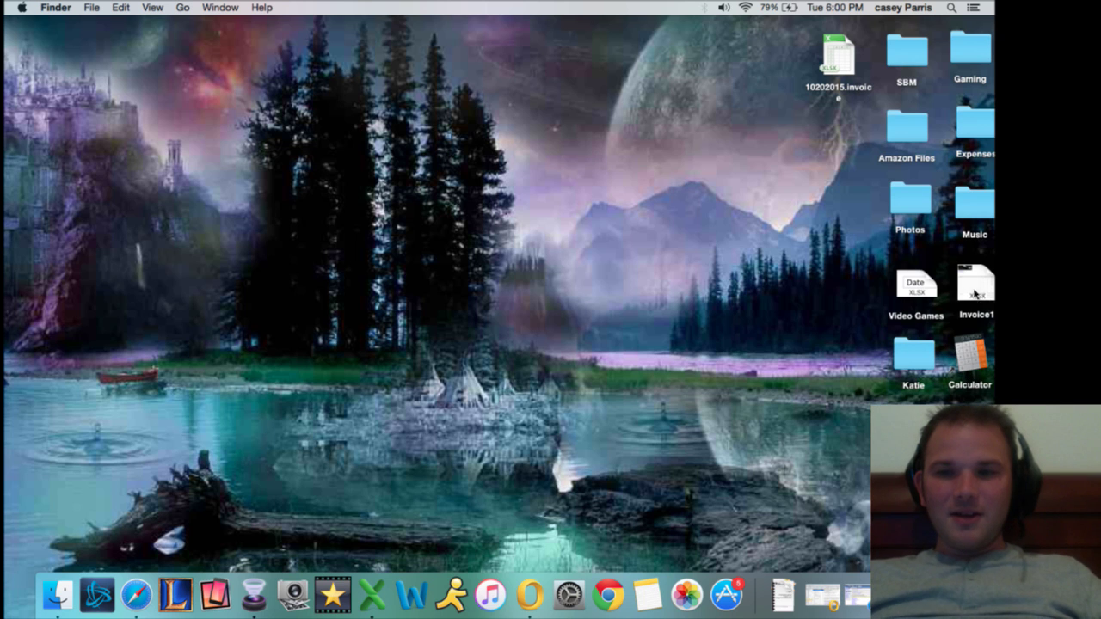
{"action": "double_click", "coordinate": [931, 292]}
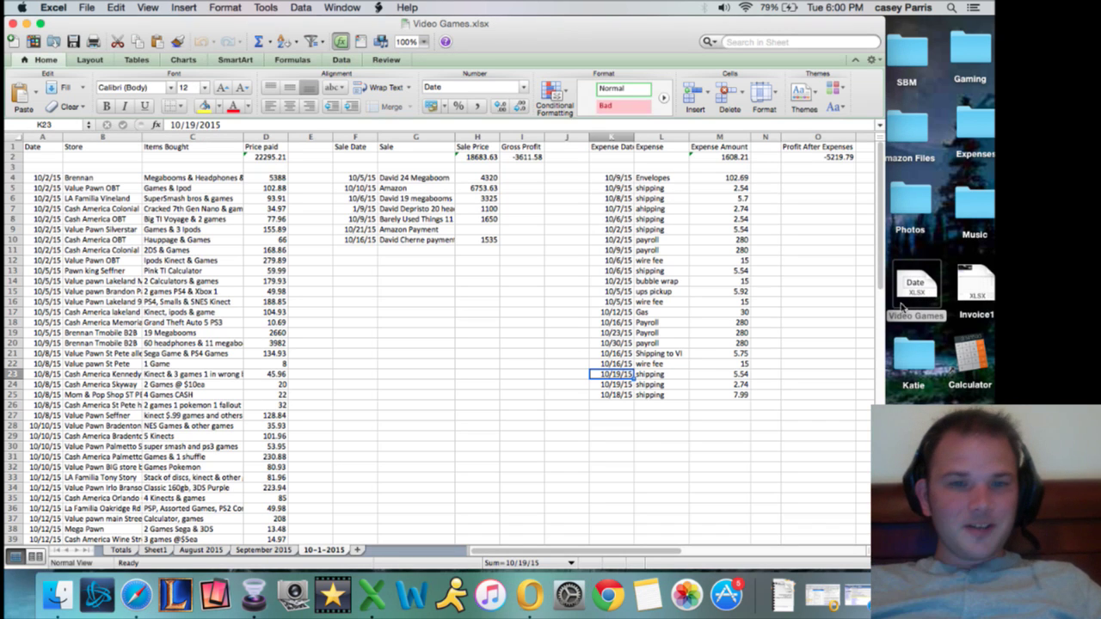
- Browse the Video Games purchases, sales and profit formulas, then close it and quit Excel
{"action": "left_click", "coordinate": [39, 146]}
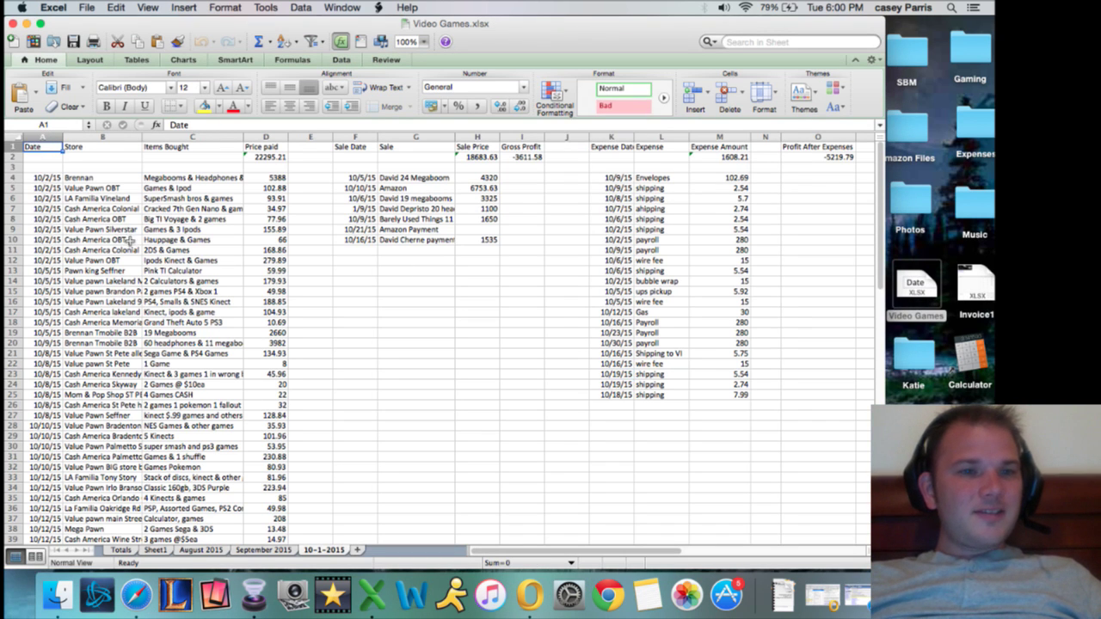
{"action": "key", "text": "Down"}
{"action": "key", "text": "Right"}
{"action": "key", "text": "Right"}
{"action": "key", "text": "Right"}
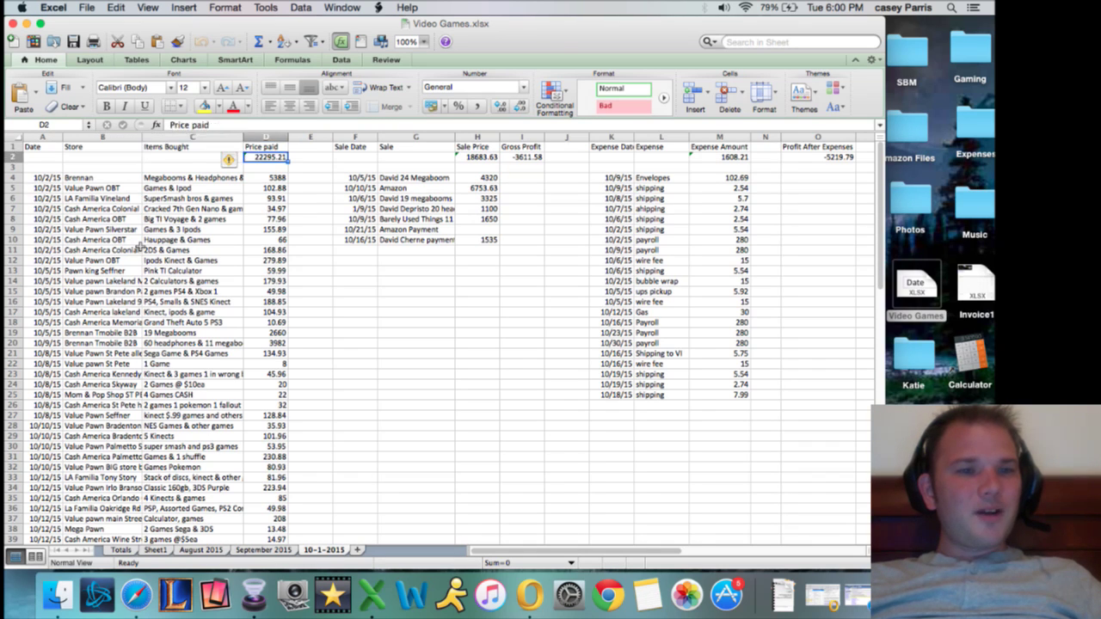
{"action": "key", "text": "Left"}
{"action": "key", "text": "Down"}
{"action": "key", "text": "Right"}
{"action": "key", "text": "Down"}
{"action": "key", "text": "Down"}
{"action": "key", "text": "Right"}
{"action": "key", "text": "Right"}
{"action": "key", "text": "Up"}
{"action": "key", "text": "Up"}
{"action": "key", "text": "Up"}
{"action": "key", "text": "Up"}
{"action": "key", "text": "Right"}
{"action": "key", "text": "Down"}
{"action": "key", "text": "Down"}
{"action": "key", "text": "Down"}
{"action": "key", "text": "Down"}
{"action": "key", "text": "Down"}
{"action": "key", "text": "Right"}
{"action": "key", "text": "Up"}
{"action": "key", "text": "Up"}
{"action": "key", "text": "Up"}
{"action": "key", "text": "Up"}
{"action": "key", "text": "Down"}
{"action": "key", "text": "Down"}
{"action": "key", "text": "Right"}
{"action": "key", "text": "Right"}
{"action": "key", "text": "Up"}
{"action": "key", "text": "Up"}
{"action": "key", "text": "Left"}
{"action": "key", "text": "Right"}
{"action": "key", "text": "Right"}
{"action": "key", "text": "Right"}
{"action": "key", "text": "Right"}
{"action": "key", "text": "Right"}
{"action": "key", "text": "Right"}
{"action": "key", "text": "Right"}
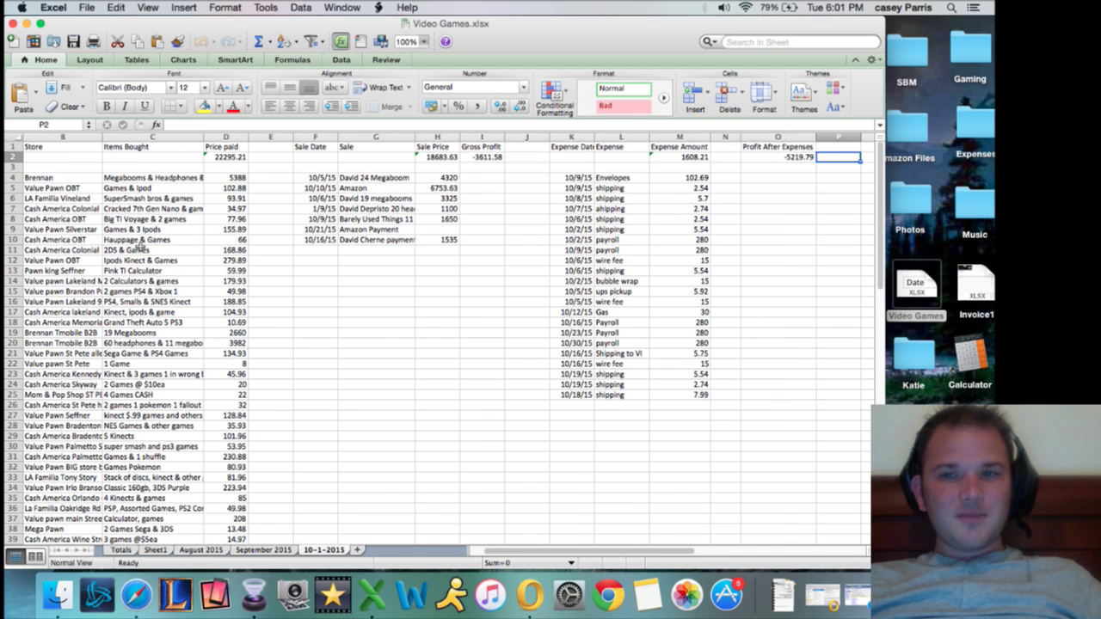
{"action": "key", "text": "Left"}
{"action": "key", "text": "Left"}
{"action": "key", "text": "Left"}
{"action": "key", "text": "Left"}
{"action": "key", "text": "Left"}
{"action": "key", "text": "Left"}
{"action": "key", "text": "Left"}
{"action": "key", "text": "Left"}
{"action": "key", "text": "Left"}
{"action": "key", "text": "Left"}
{"action": "key", "text": "Left"}
{"action": "key", "text": "Left"}
{"action": "key", "text": "Left"}
{"action": "key", "text": "Left"}
{"action": "key", "text": "Left"}
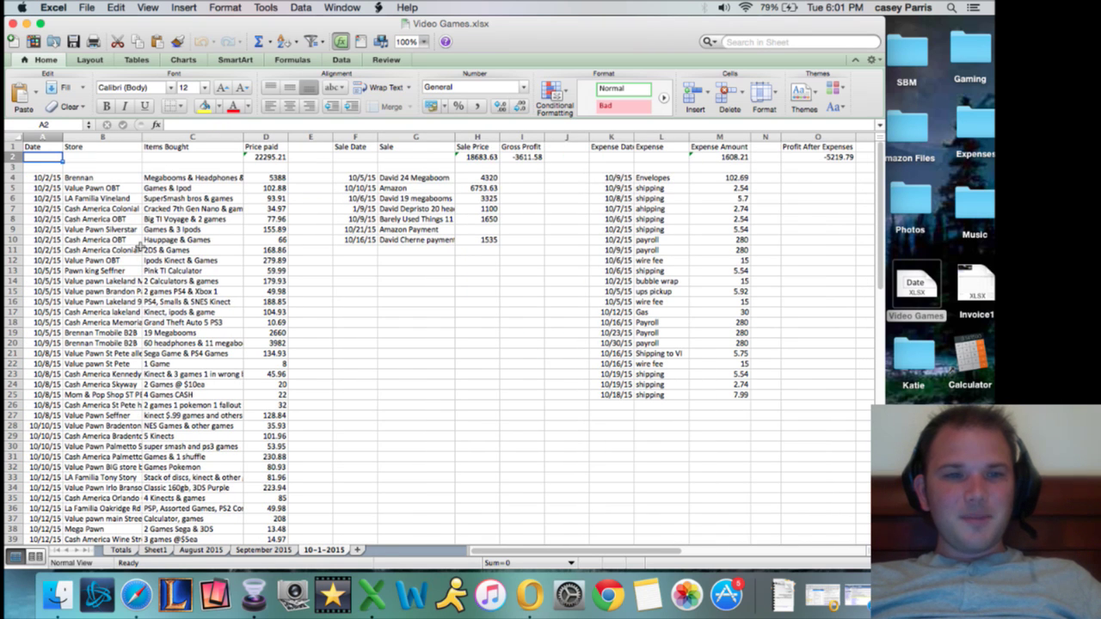
{"action": "scroll", "coordinate": [320, 400], "scroll_direction": "down", "scroll_amount": 10}
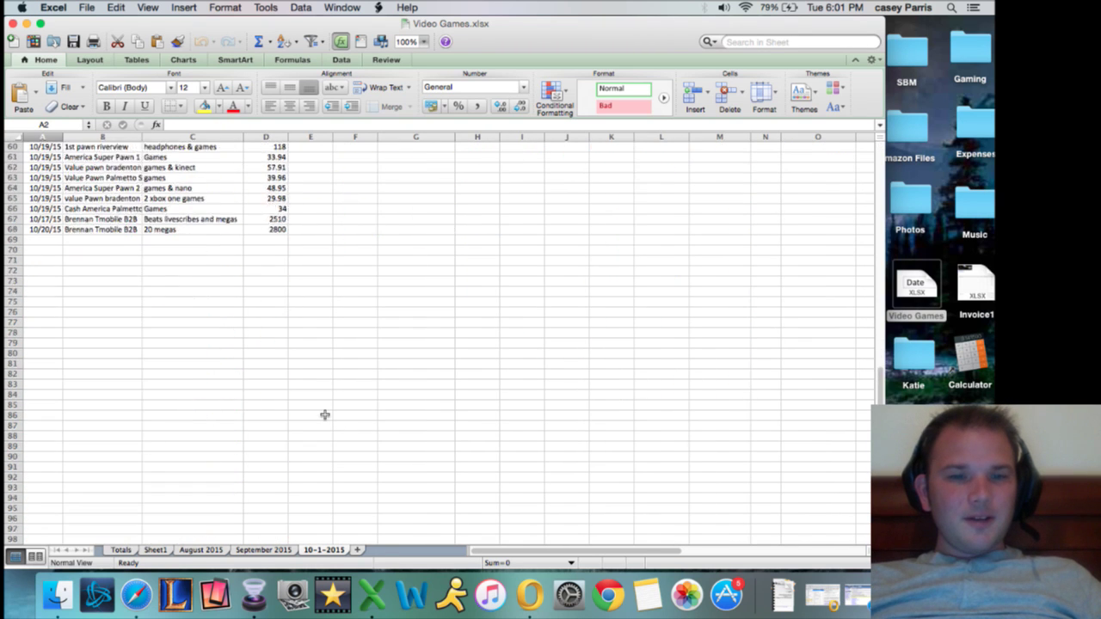
{"action": "scroll", "coordinate": [325, 415], "scroll_direction": "up", "scroll_amount": 10}
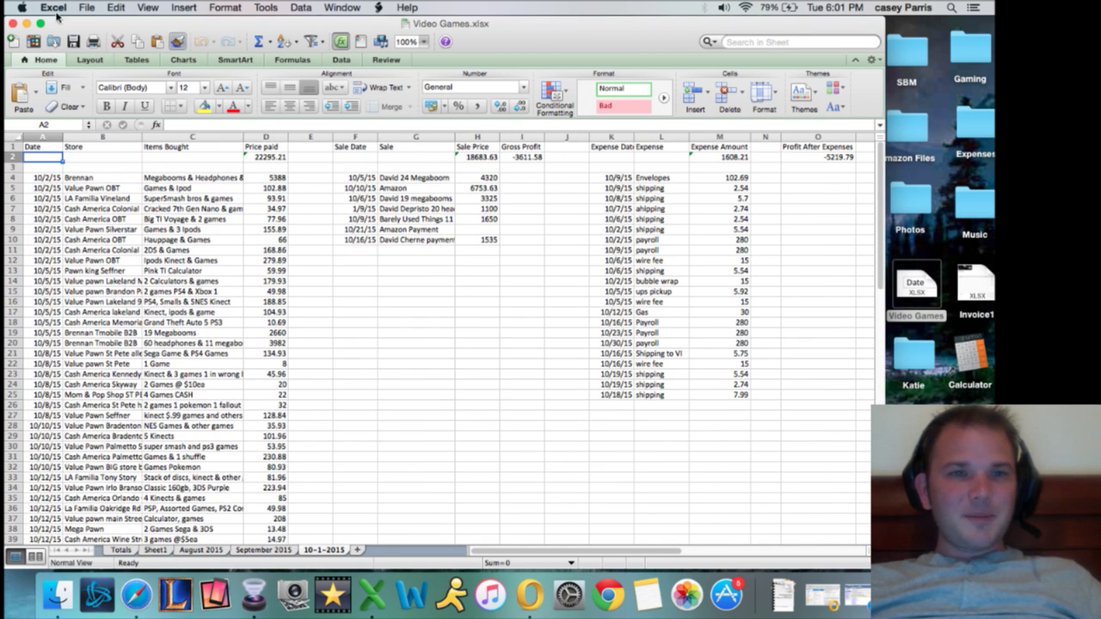
{"action": "left_click", "coordinate": [13, 24]}
{"action": "key", "text": "super+q"}
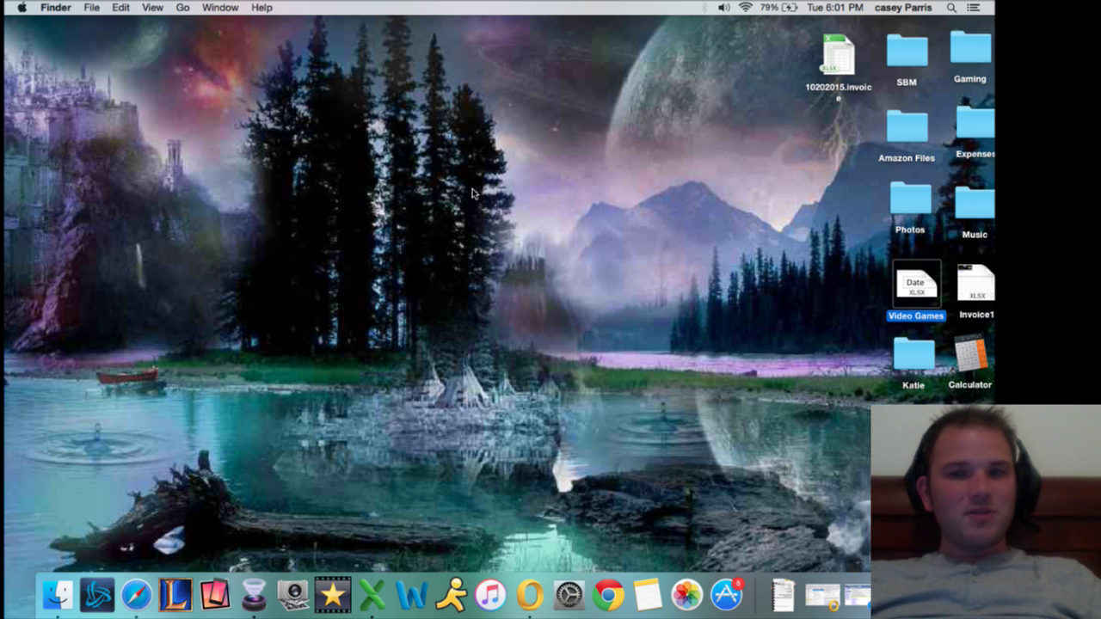
- Move 10202015.invoice into the Amazon Files folder and restore the Wirecast window
{"action": "left_click", "coordinate": [771, 248]}
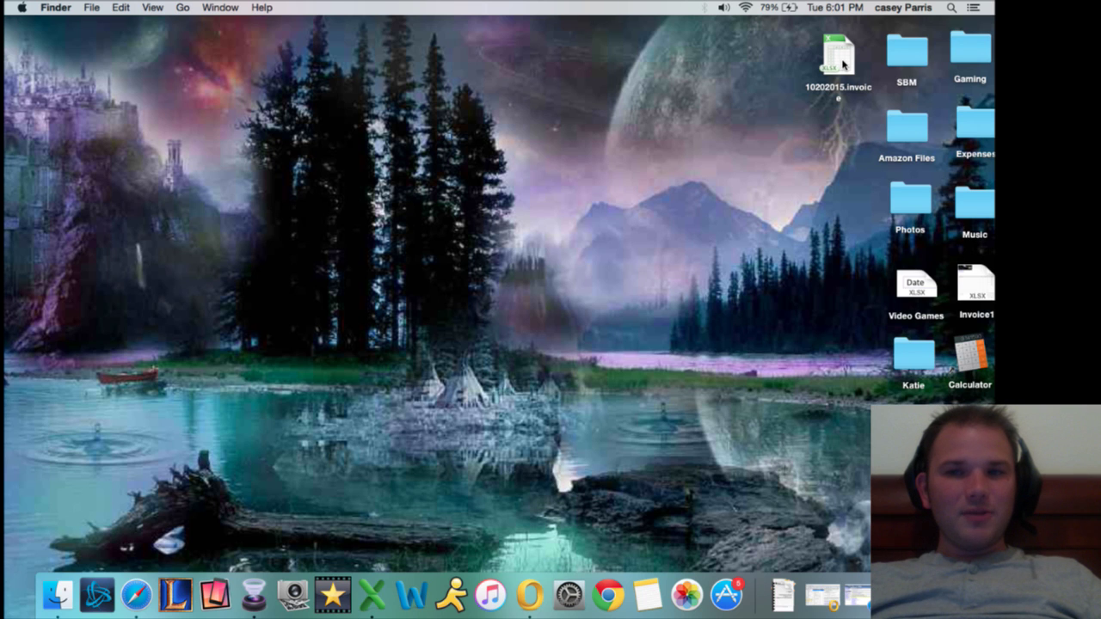
{"action": "left_click_drag", "start_coordinate": [843, 63], "coordinate": [895, 131]}
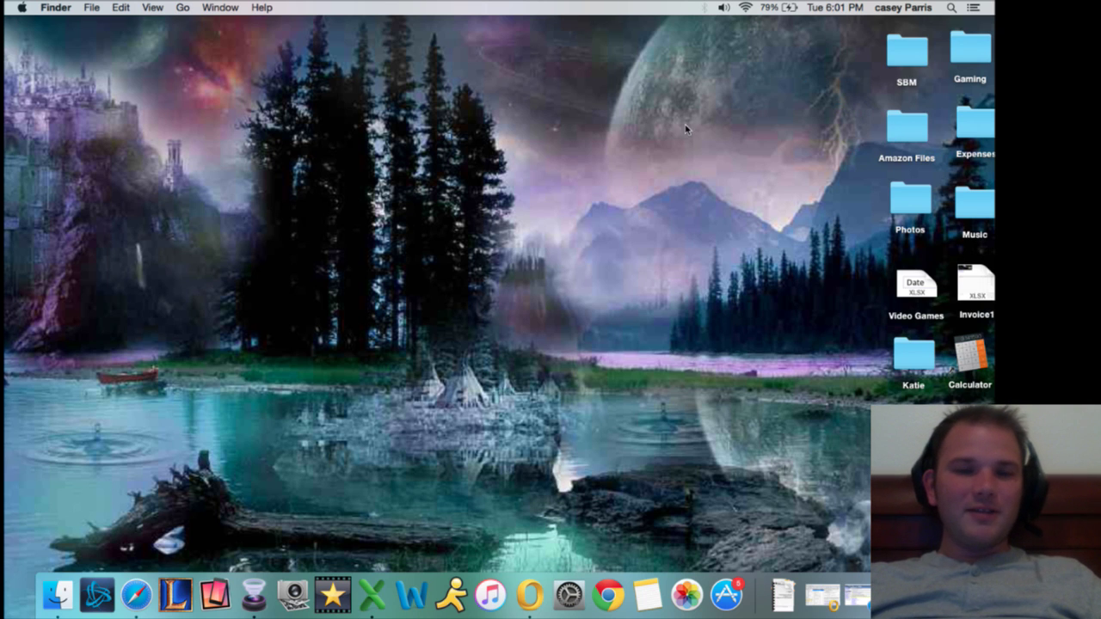
{"action": "left_click", "coordinate": [821, 595]}
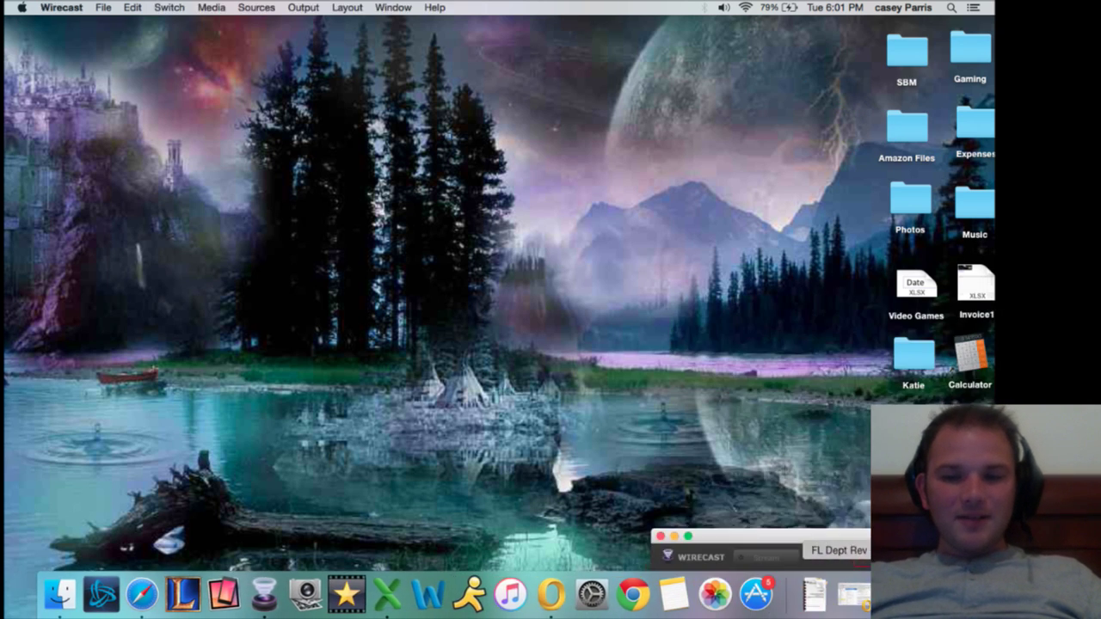